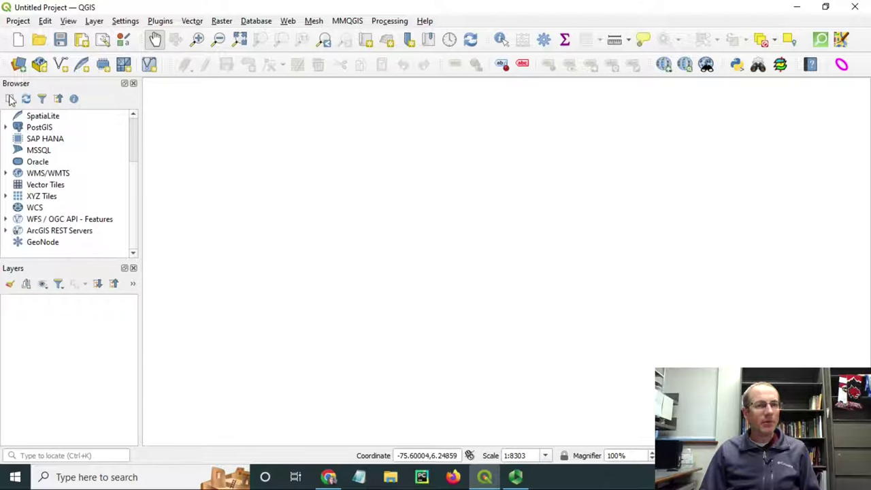
Add the OpenStreetMap XYZ tile layer from the Browser panel to the Layers panel.
left_click(5, 196)
left_click(41, 207)
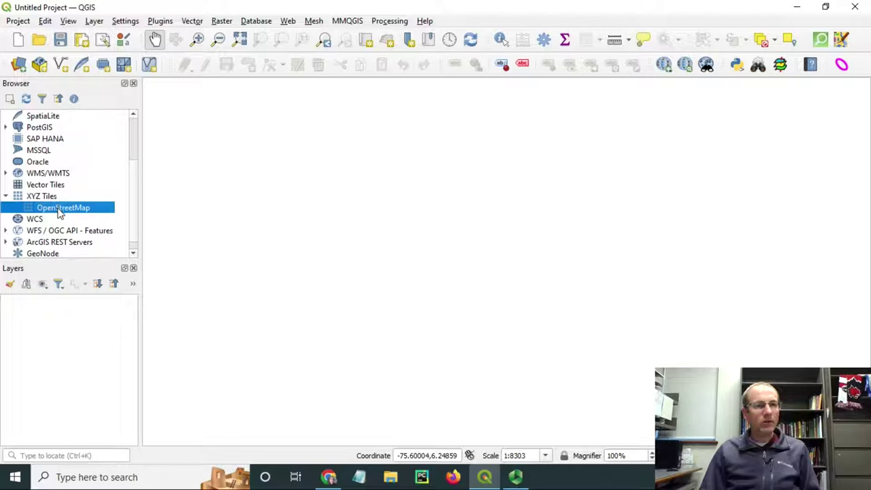
mouse_move(60, 213)
left_mouse_down()
mouse_move(76, 295)
mouse_move(60, 366)
mouse_move(53, 359)
left_mouse_up()
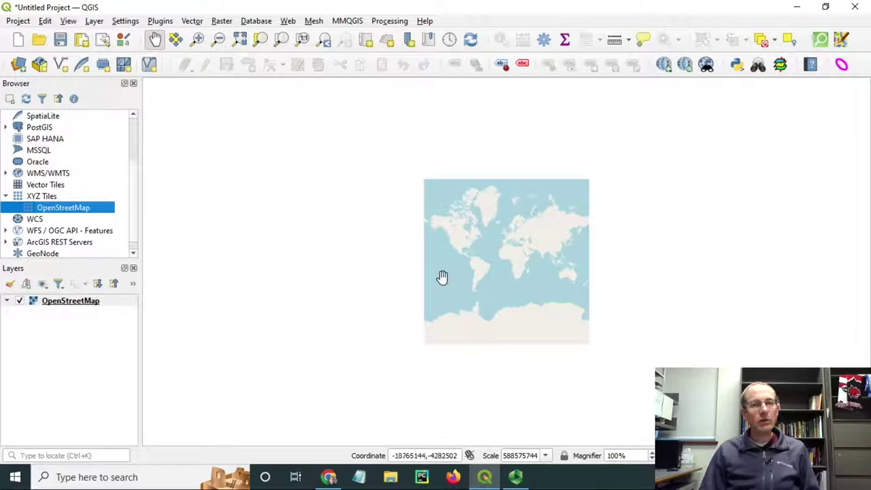
Zoom and pan from the world view to Medellín's Laureles streets at about 1:8981.
scroll(469, 266, "up", 4)
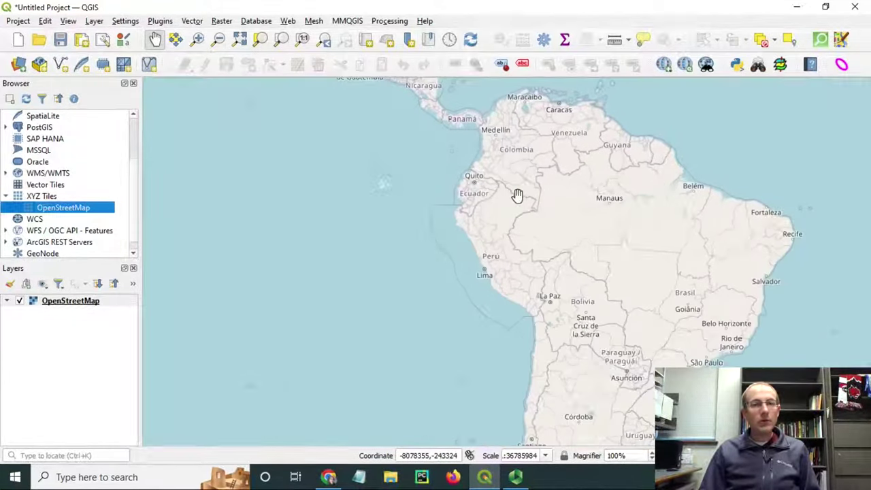
left_click_drag(517, 195, 428, 307)
scroll(410, 251, "up", 1)
scroll(408, 250, "up", 4)
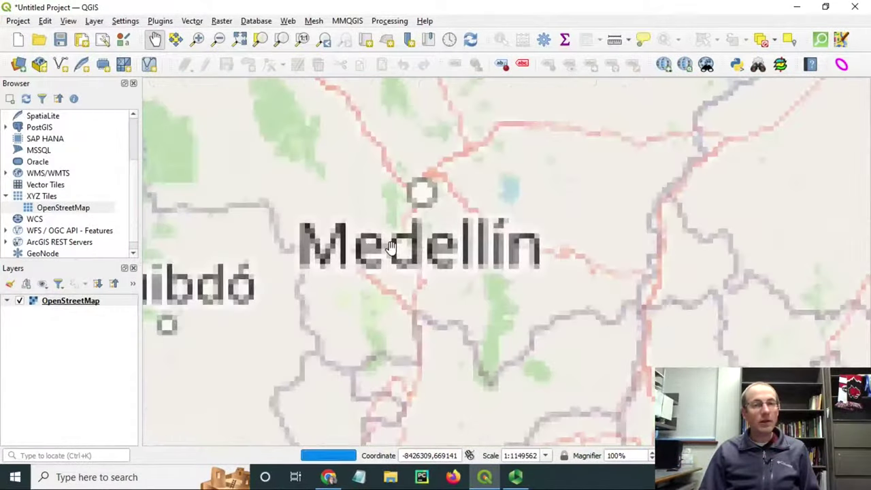
left_click_drag(420, 193, 421, 234)
scroll(422, 233, "up", 3)
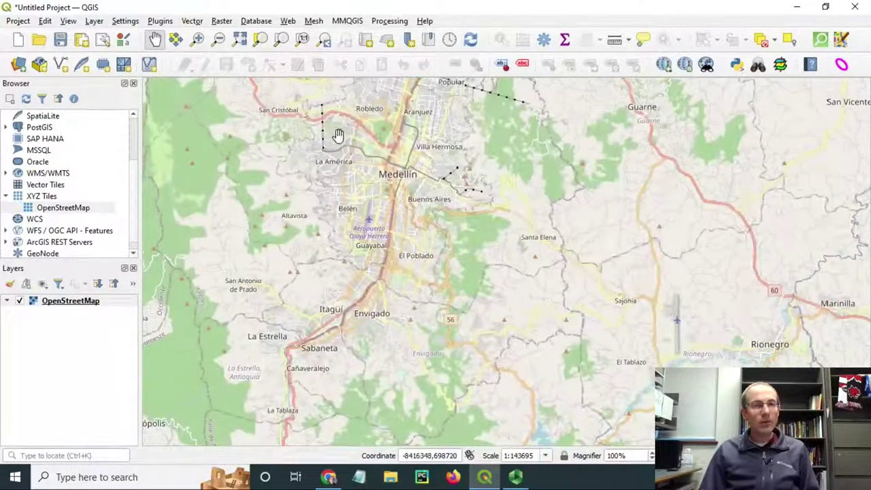
scroll(343, 146, "up", 2)
scroll(446, 249, "up", 1)
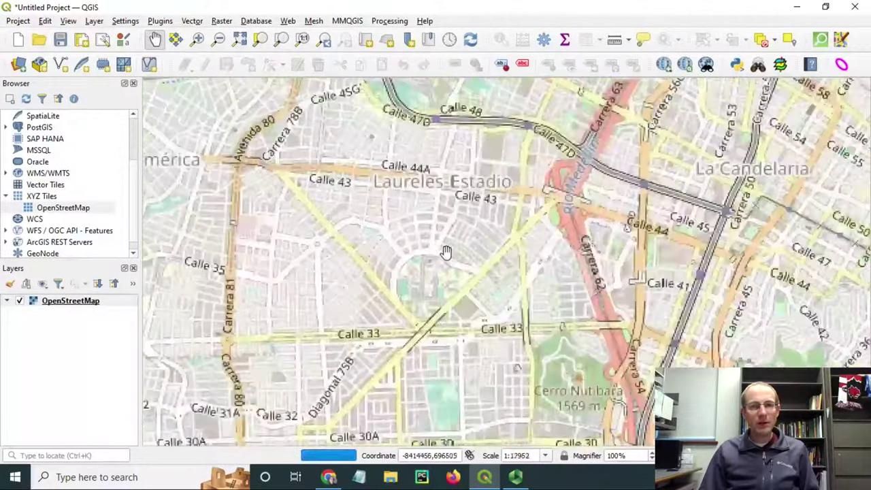
scroll(386, 243, "up", 1)
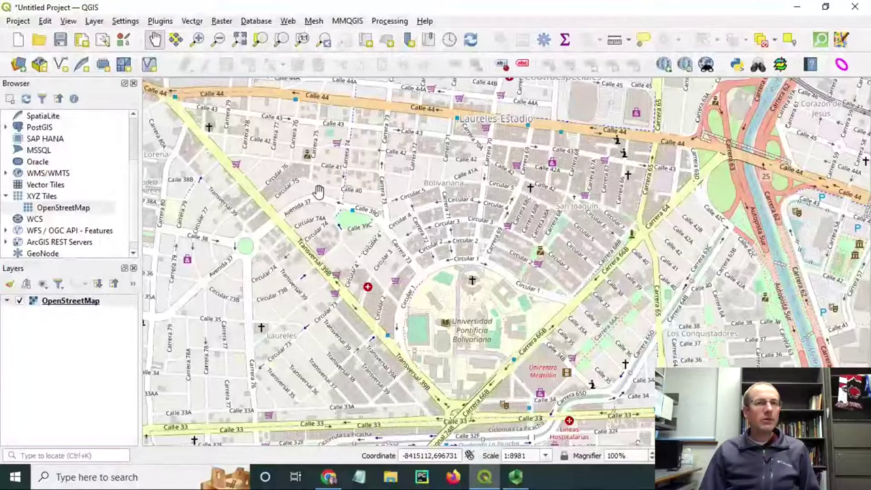
Confirm in the plugin manager that QuickOSM is installed.
left_click(160, 21)
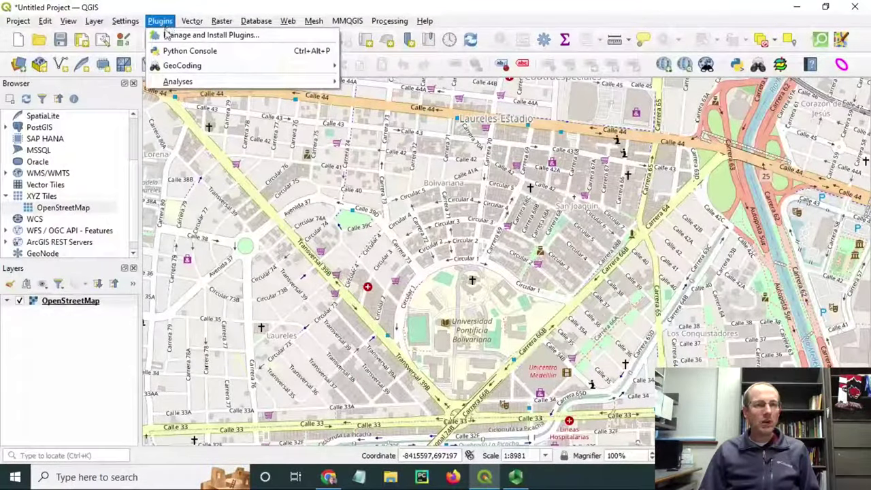
left_click(272, 36)
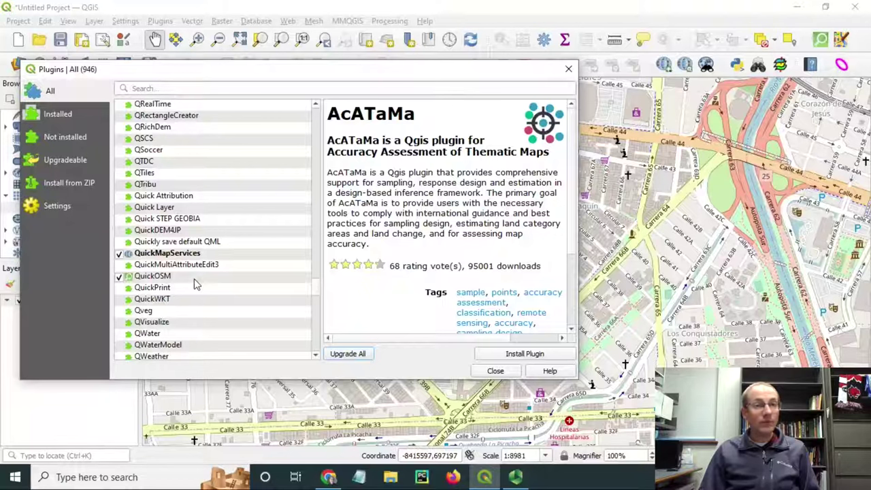
left_click(568, 68)
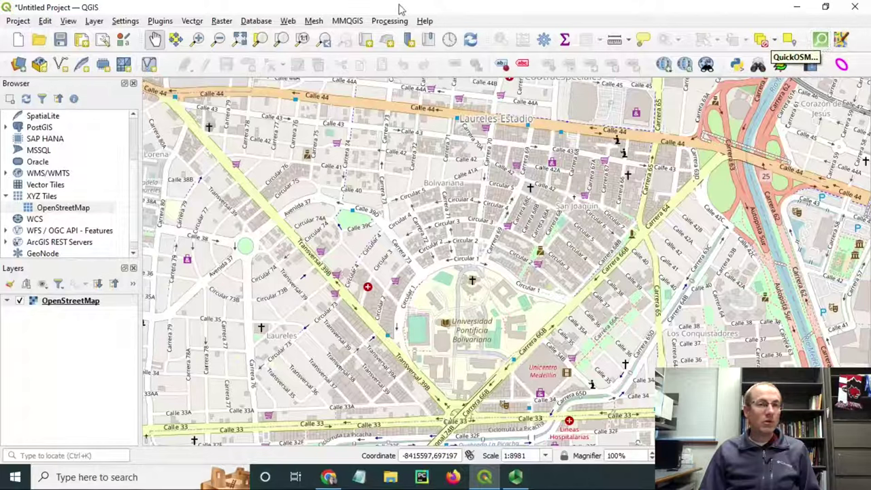
Launch the QuickOSM query window, then bring up the leisure=park wiki page in the browser.
left_click(200, 25)
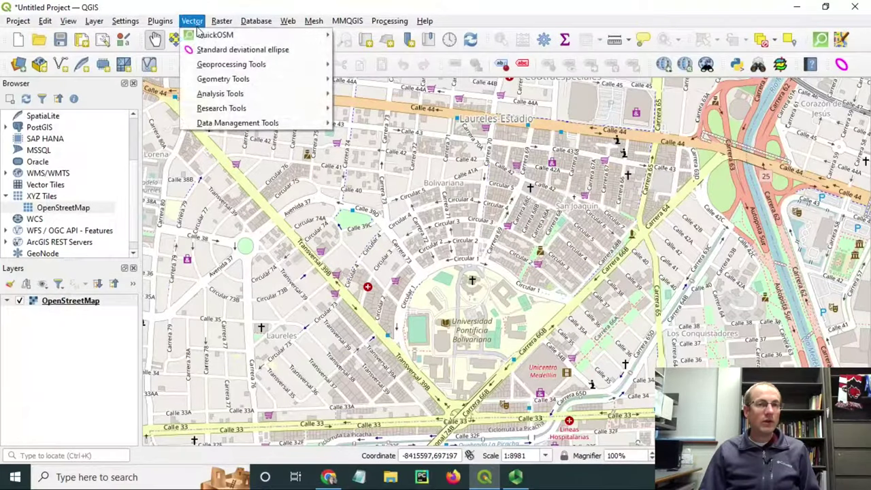
mouse_move(225, 35)
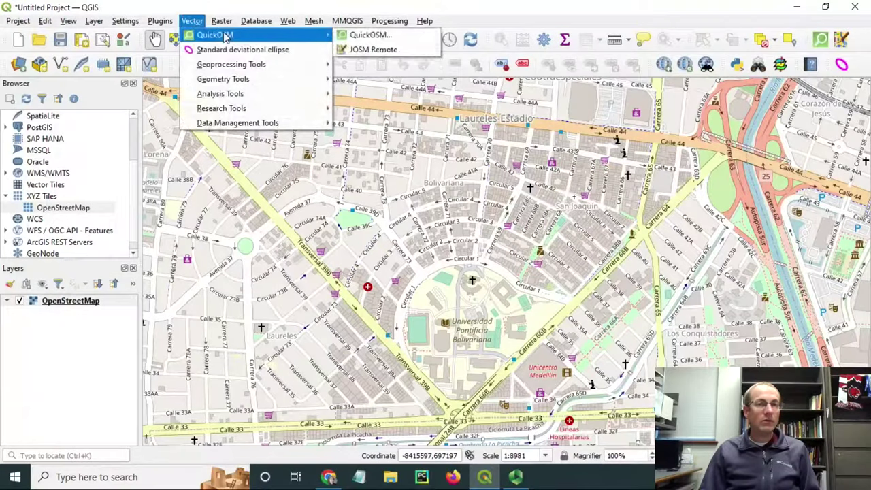
left_click(375, 39)
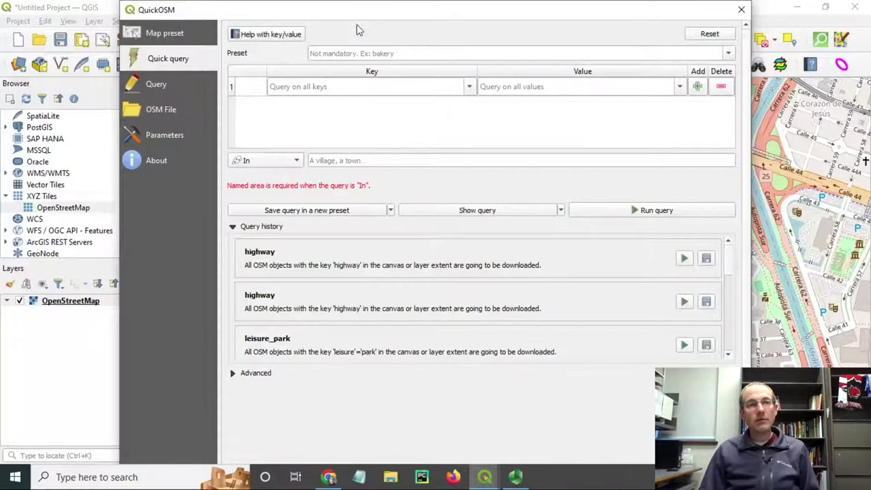
left_click_drag(355, 11, 479, 39)
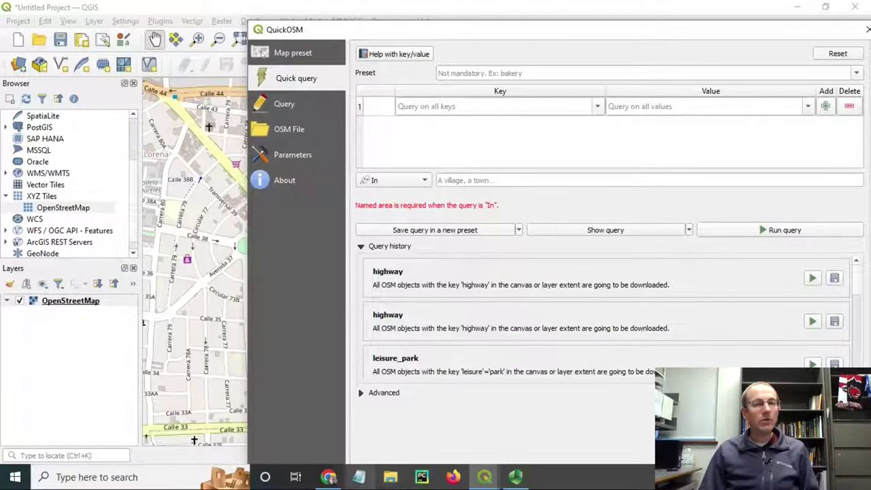
mouse_move(329, 478)
left_click(326, 430)
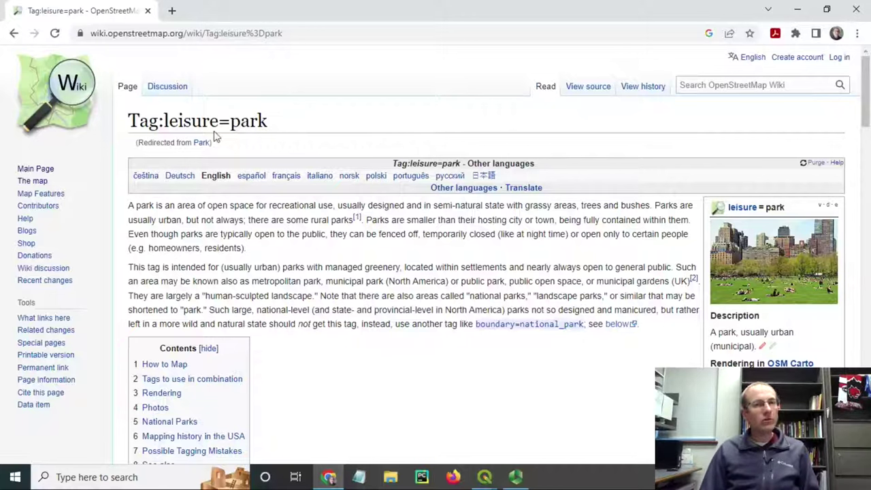
Search the OpenStreetMap wiki for 'amenity'.
left_click(780, 86)
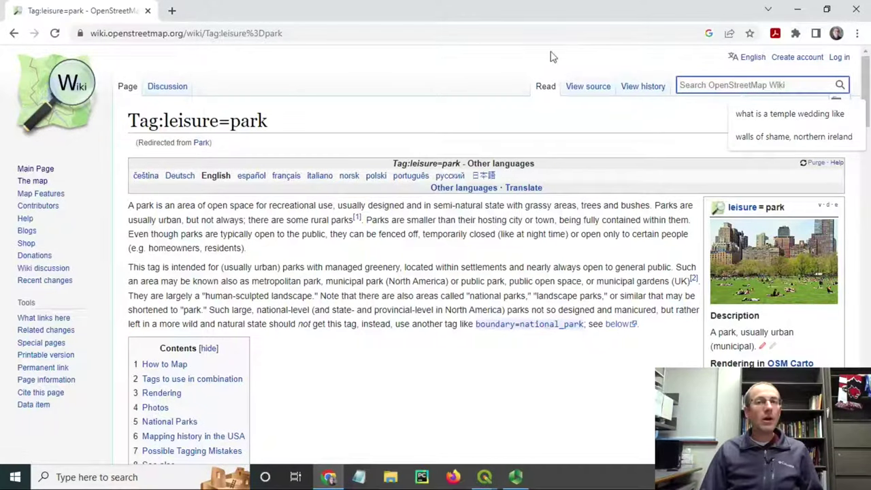
type("amenity")
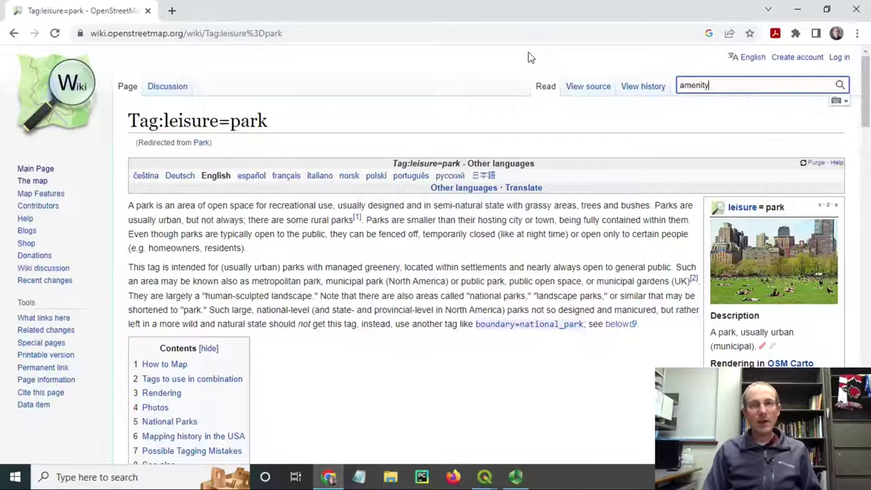
key("Return")
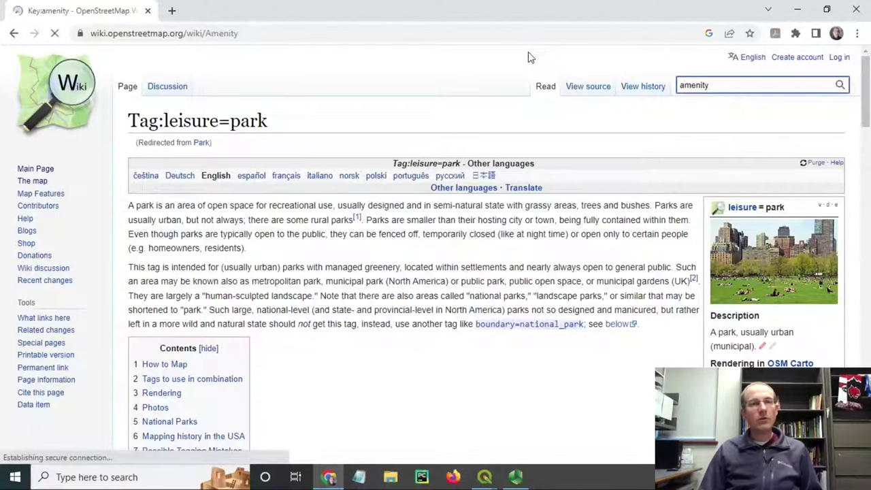
Browse the Key:amenity values table, then minimize the browser to return to QGIS.
scroll(500, 293, "down", 8)
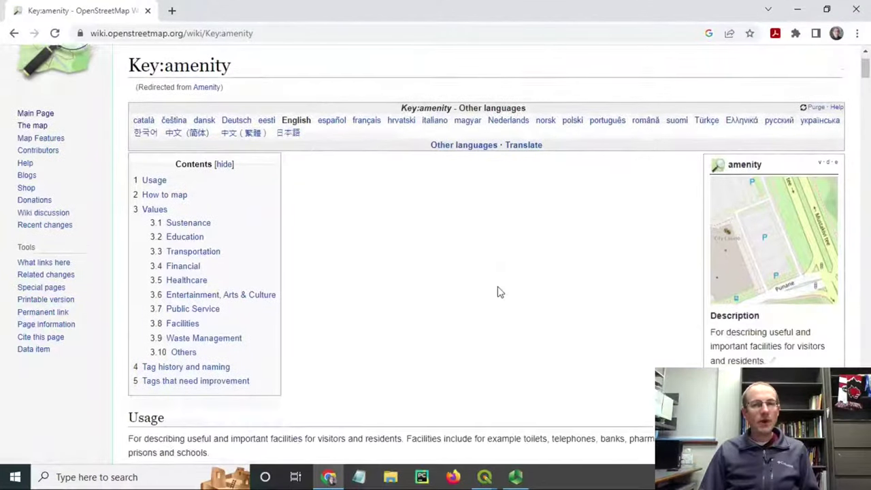
scroll(500, 293, "down", 3)
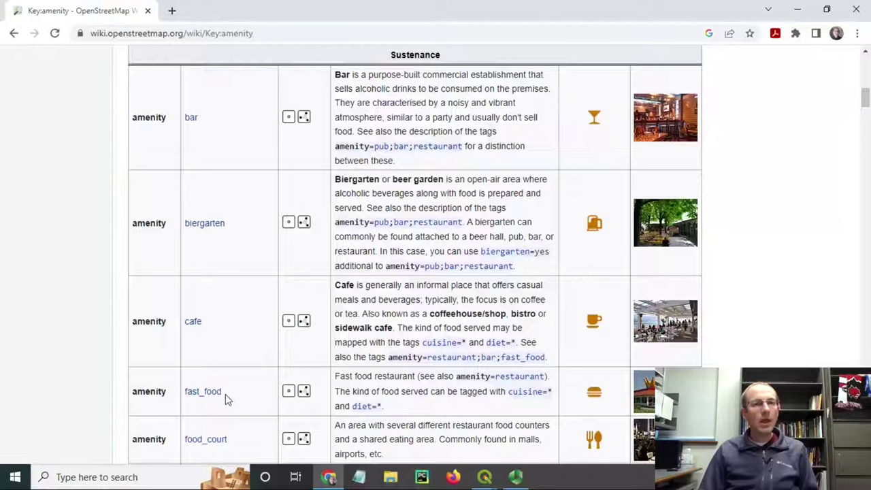
scroll(226, 394, "up", 8)
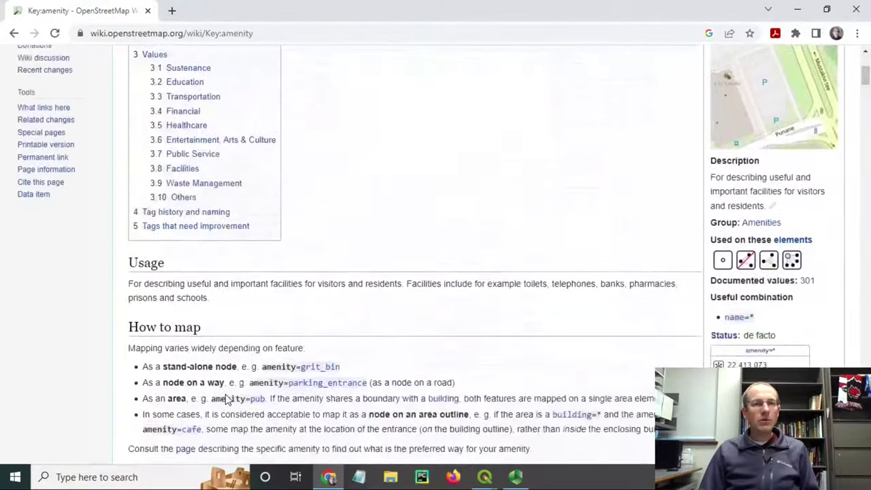
scroll(225, 394, "up", 3)
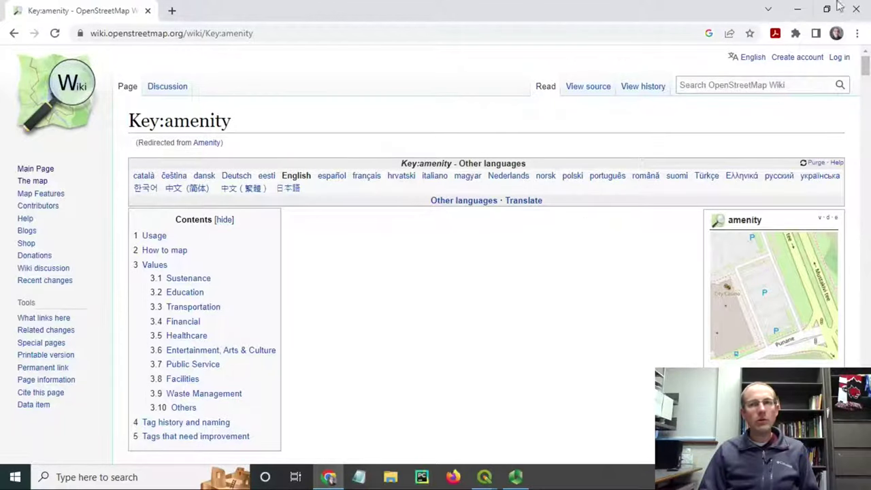
left_click(798, 8)
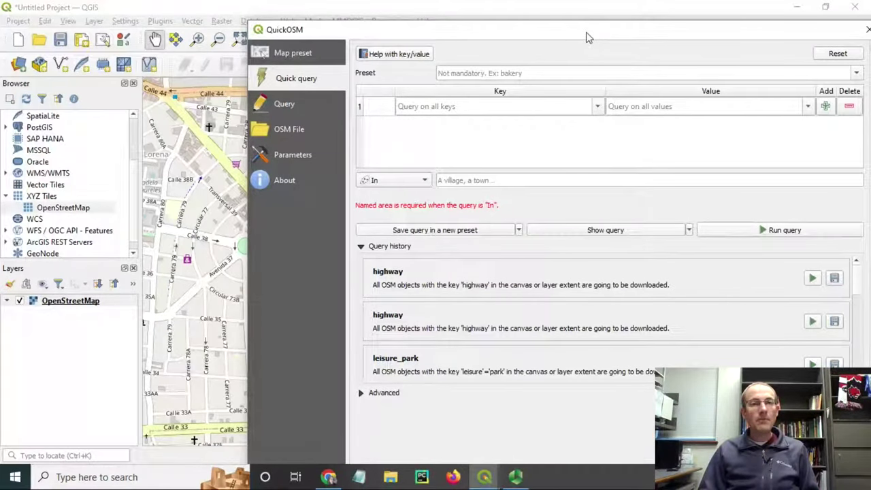
Run a QuickOSM query for key 'highway' limited to the canvas extent.
left_click_drag(589, 37, 570, 401)
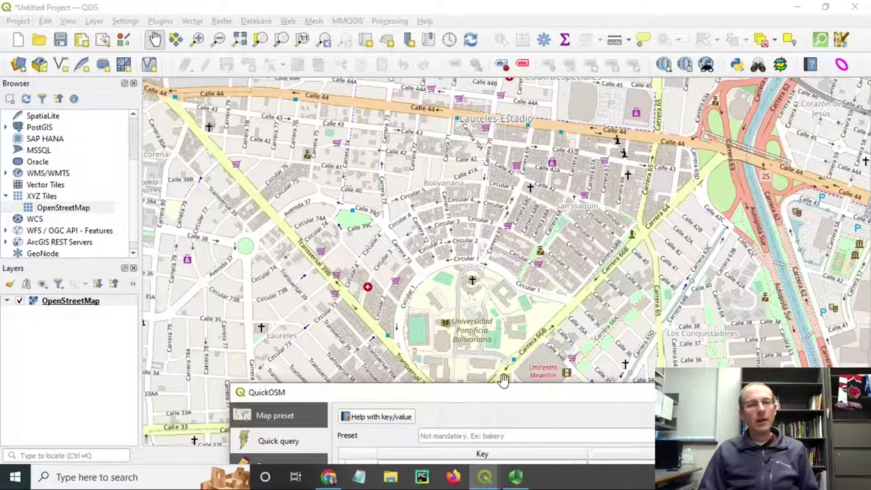
left_click_drag(509, 396, 458, 32)
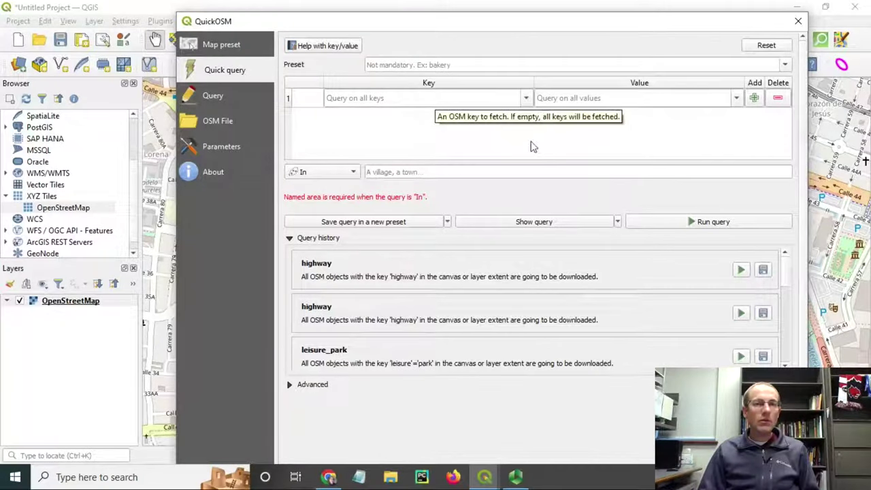
left_click(419, 96)
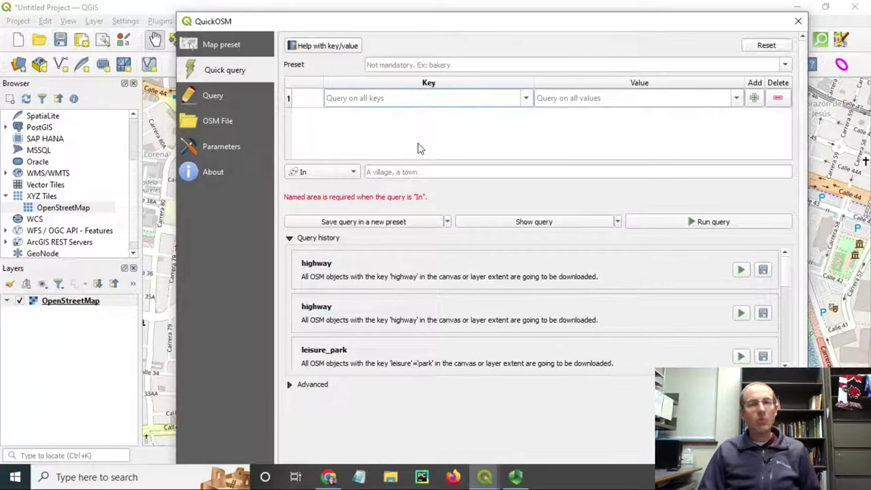
type("highway")
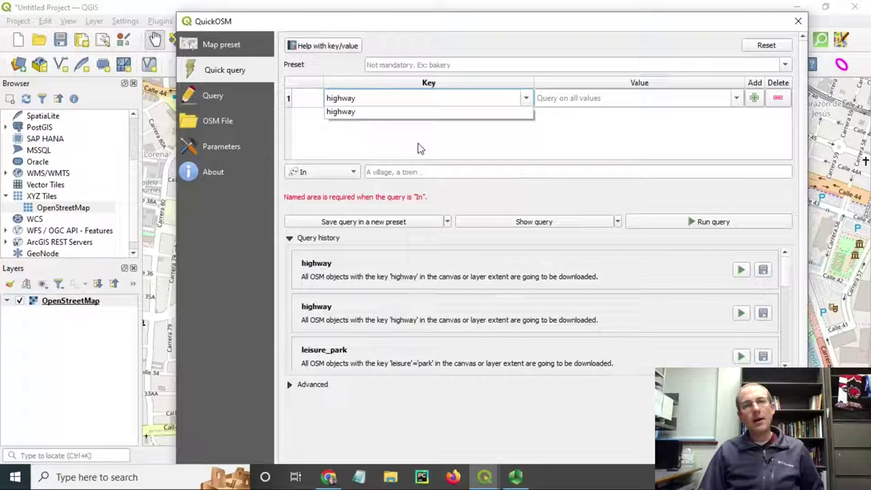
key("Return")
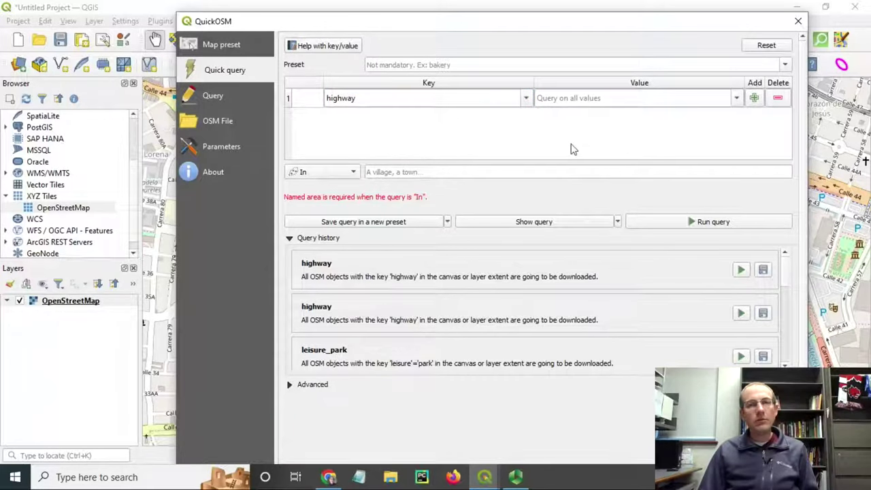
left_click(354, 175)
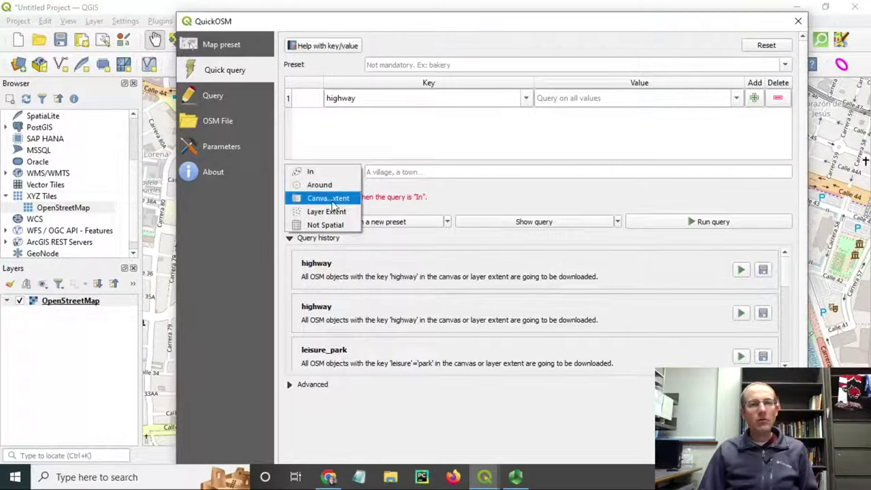
left_click(333, 202)
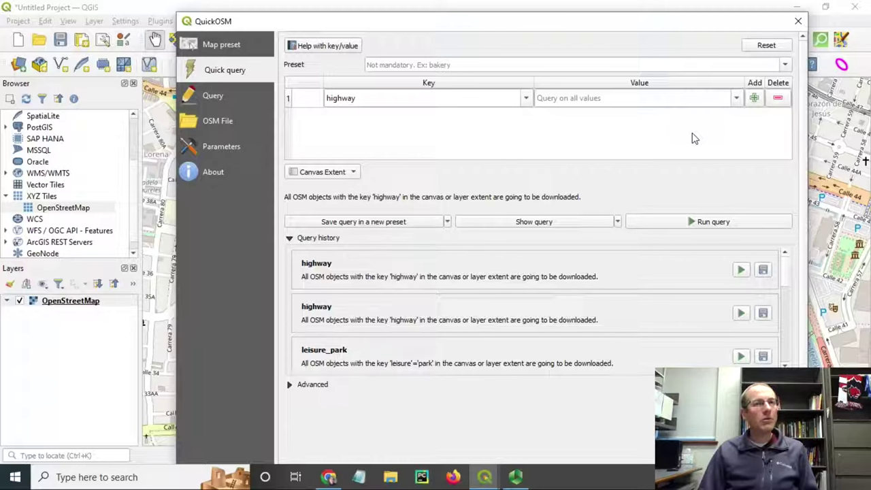
left_click(701, 226)
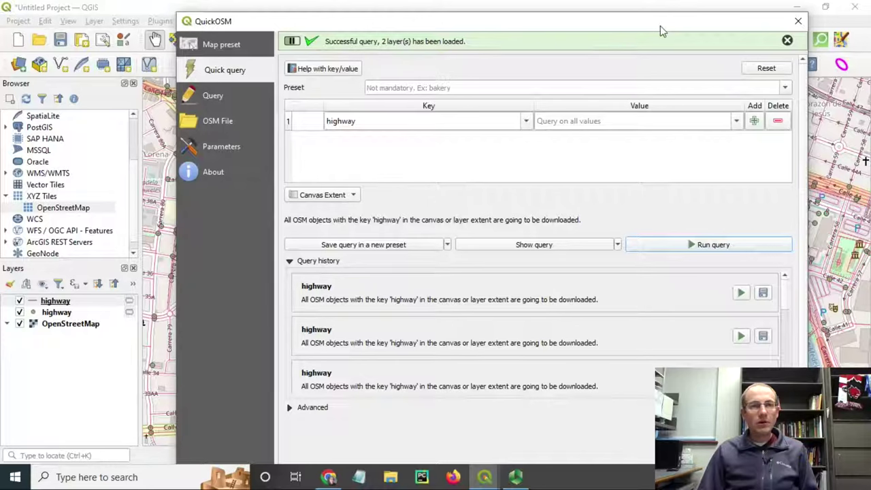
Hide the highway points and OpenStreetMap basemap layers, then restore the QuickOSM dialog.
left_click_drag(659, 31, 727, 404)
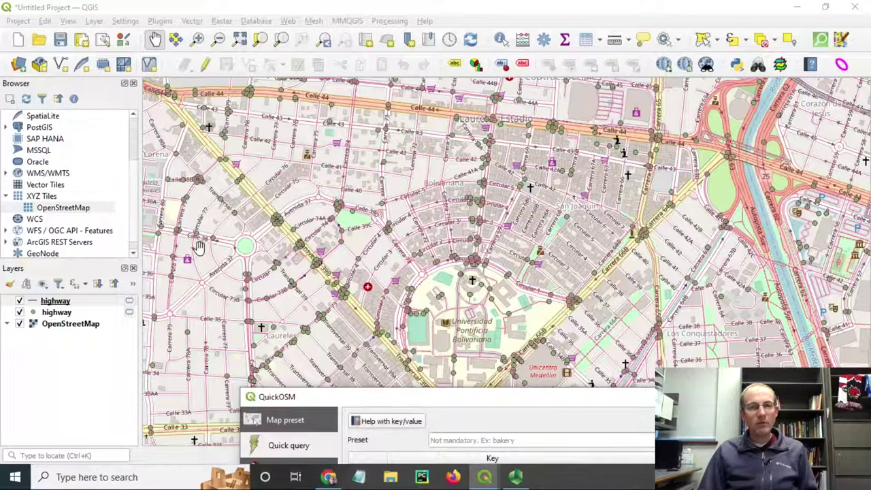
left_click(61, 301)
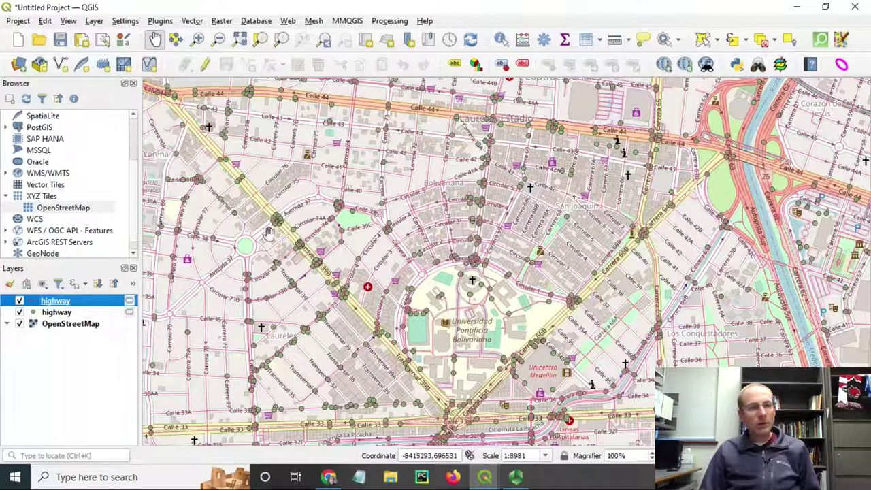
left_click(20, 313)
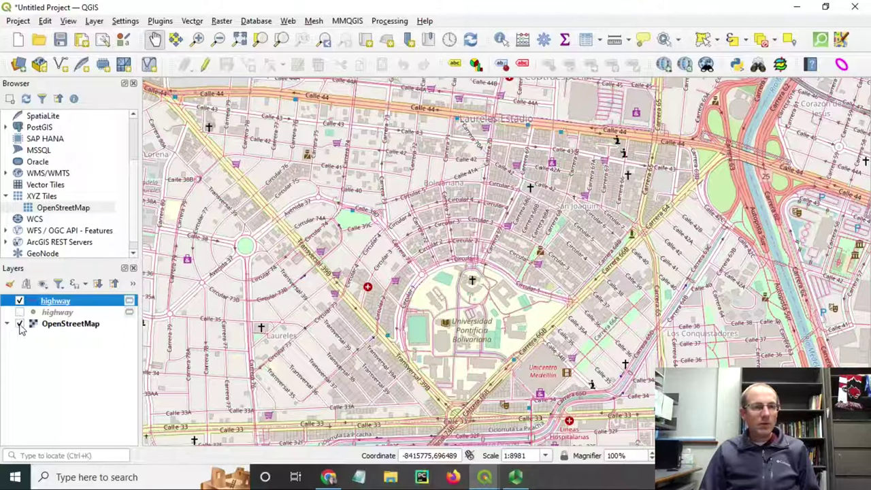
left_click(20, 324)
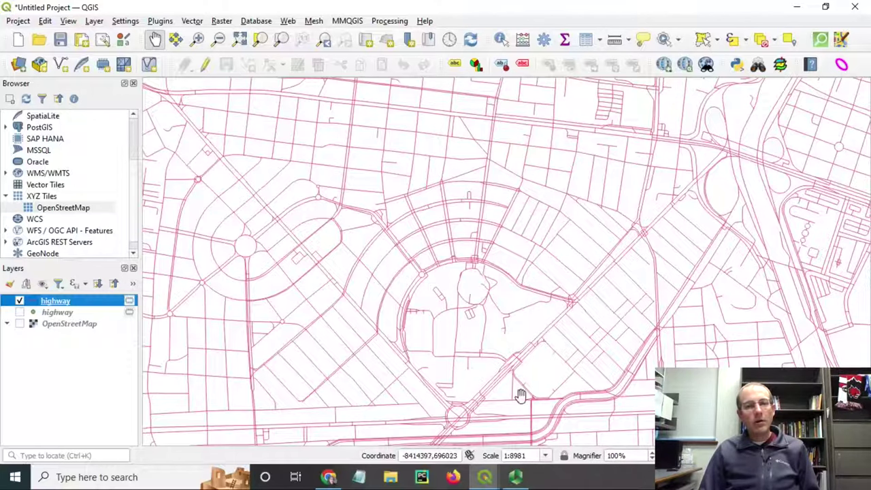
mouse_move(486, 480)
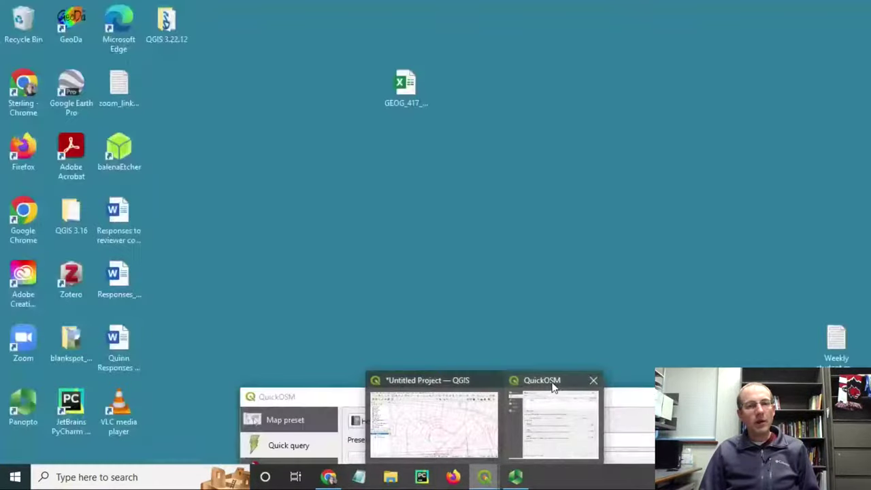
left_click(553, 387)
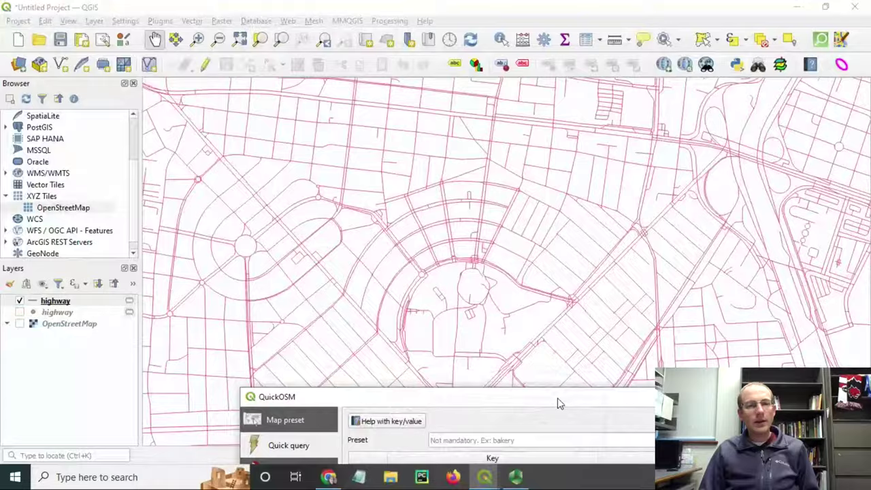
Run a QuickOSM query with key 'building' over the current view.
left_click_drag(558, 402, 398, 28)
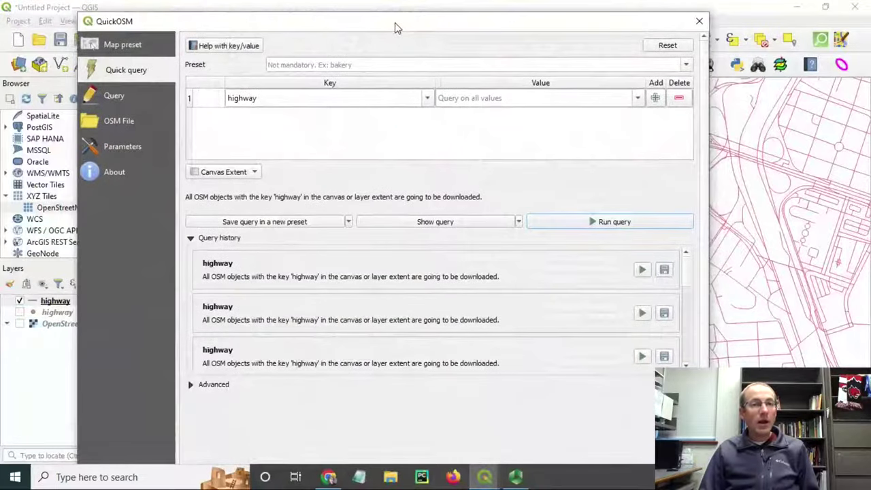
left_click_drag(265, 98, 215, 98)
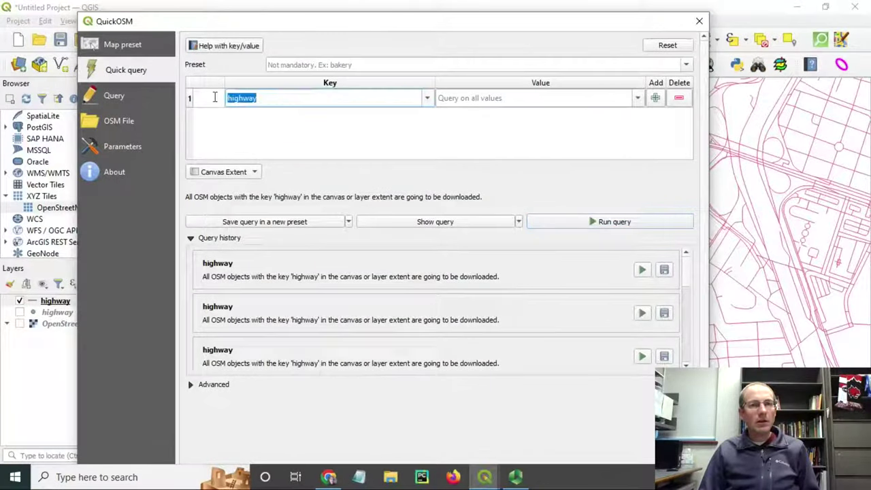
type("buildi")
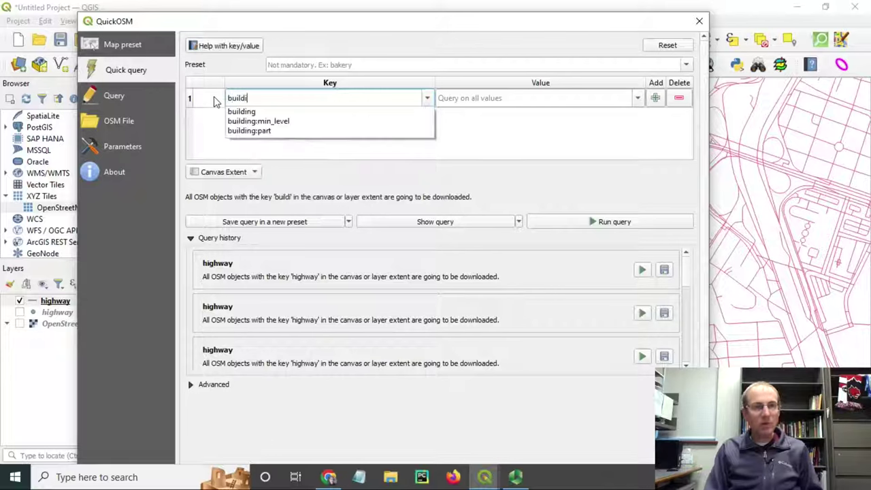
type("ng")
left_click(209, 132)
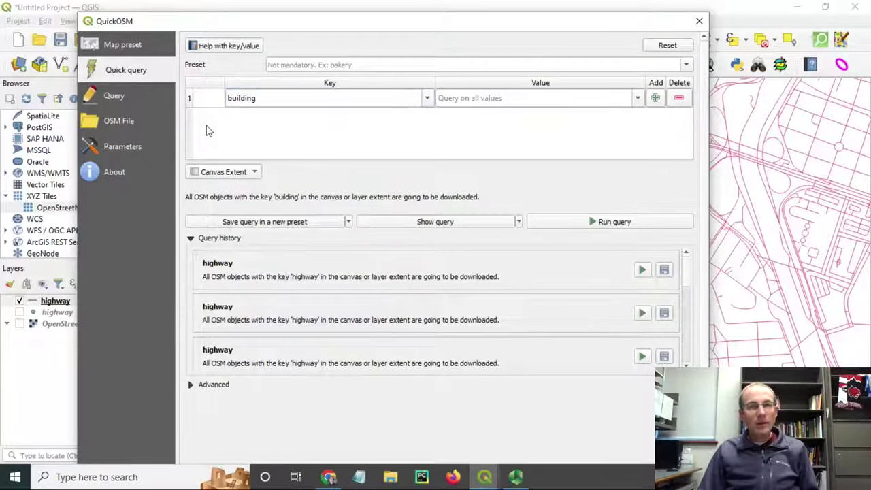
left_click(643, 224)
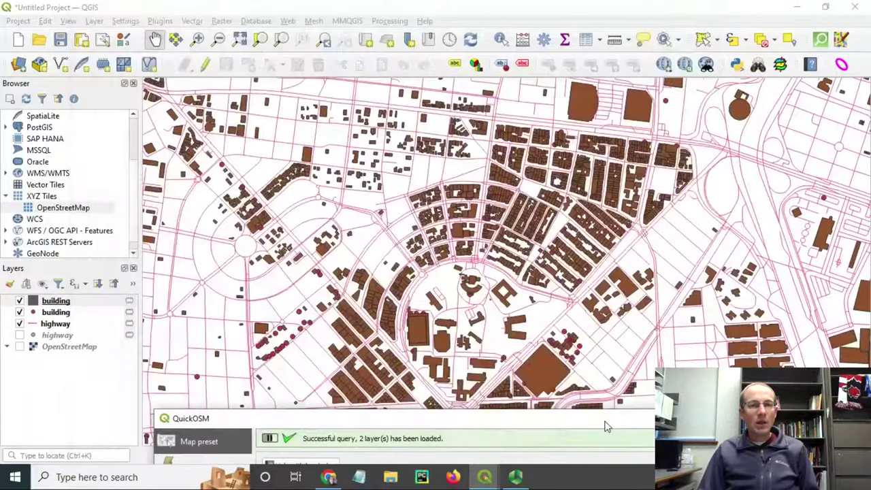
Close QuickOSM and hide the building points layer.
left_click_drag(603, 424, 600, 385)
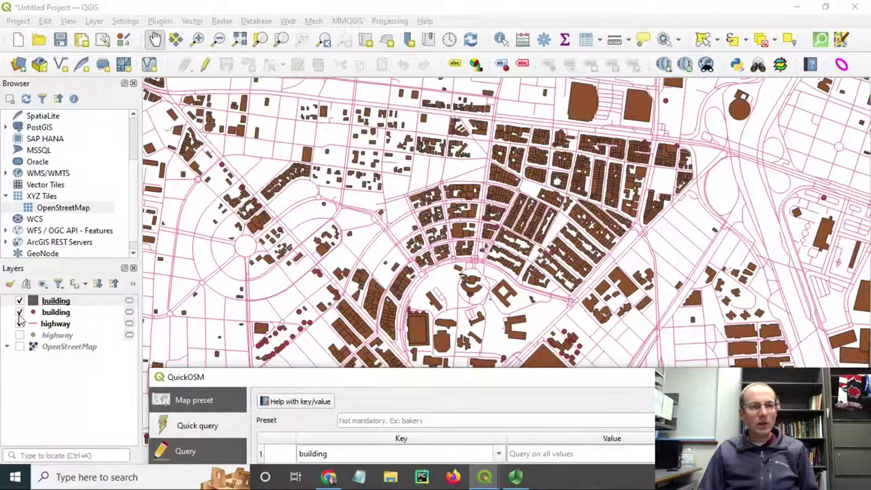
key("Escape")
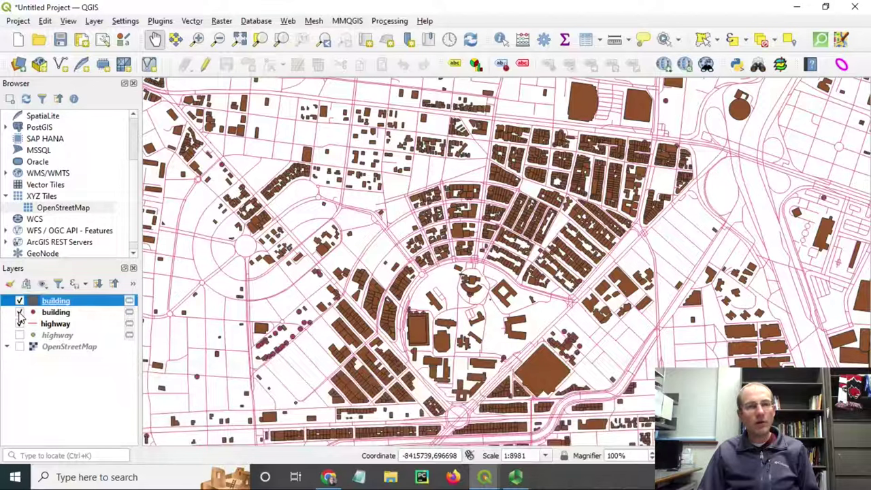
left_click(19, 313)
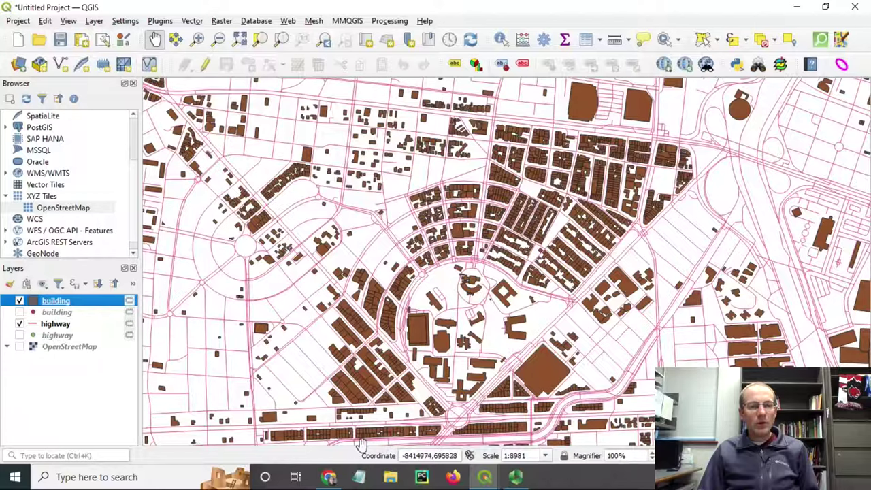
Query OSM in QuickOSM for leisure = park within the canvas extent.
mouse_move(484, 477)
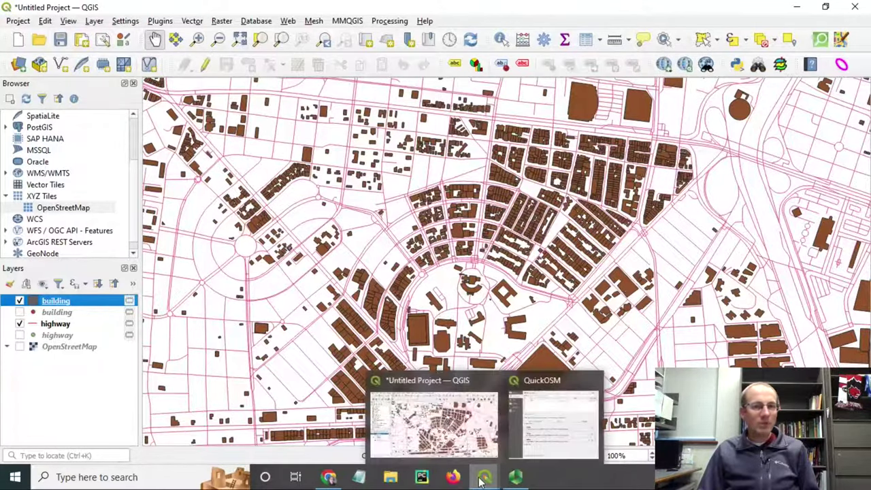
left_click(547, 382)
left_click_drag(547, 382, 558, 23)
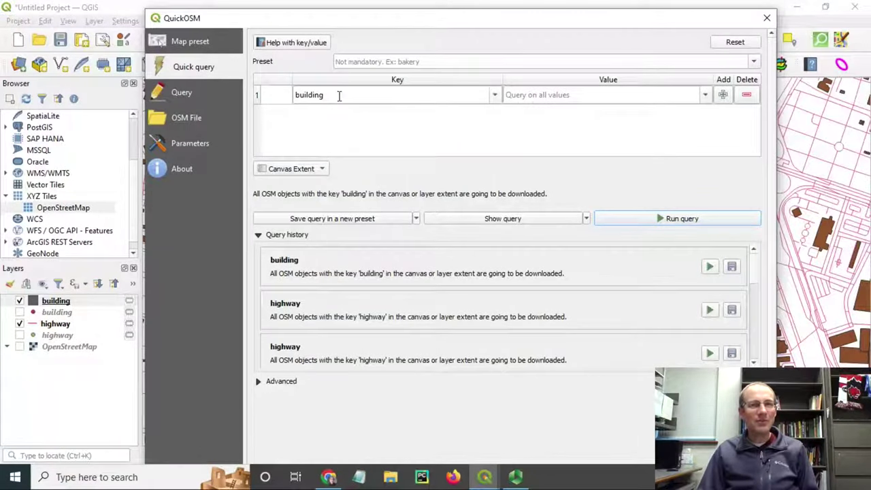
left_click_drag(339, 95, 275, 94)
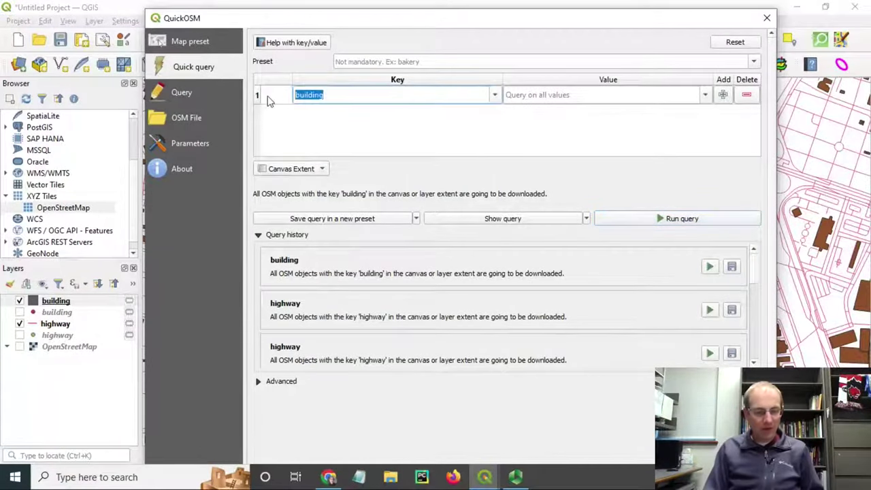
type("leisure")
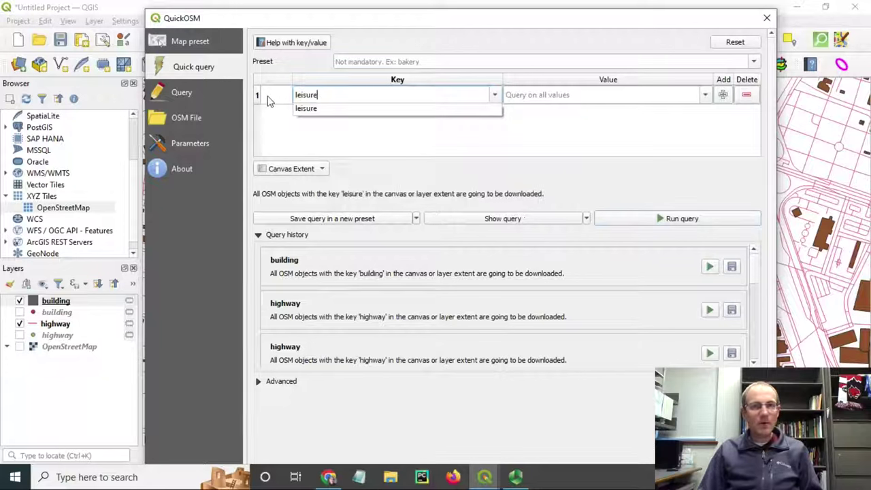
left_click(564, 97)
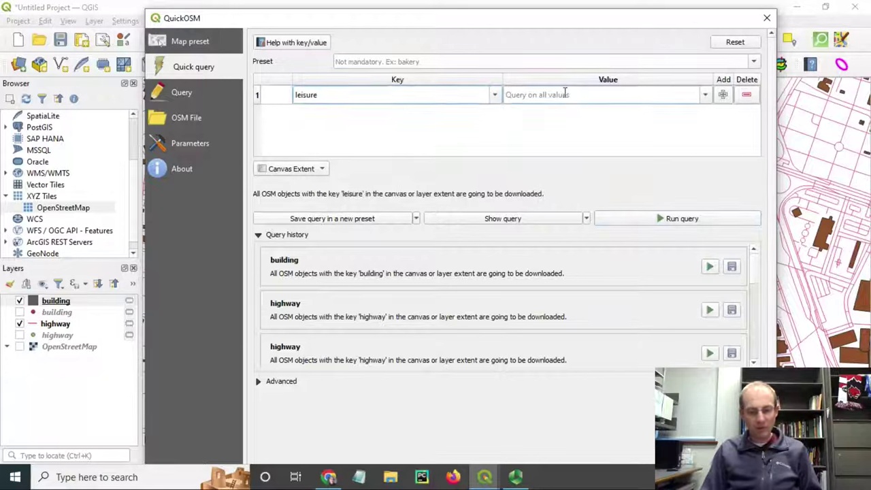
type("park")
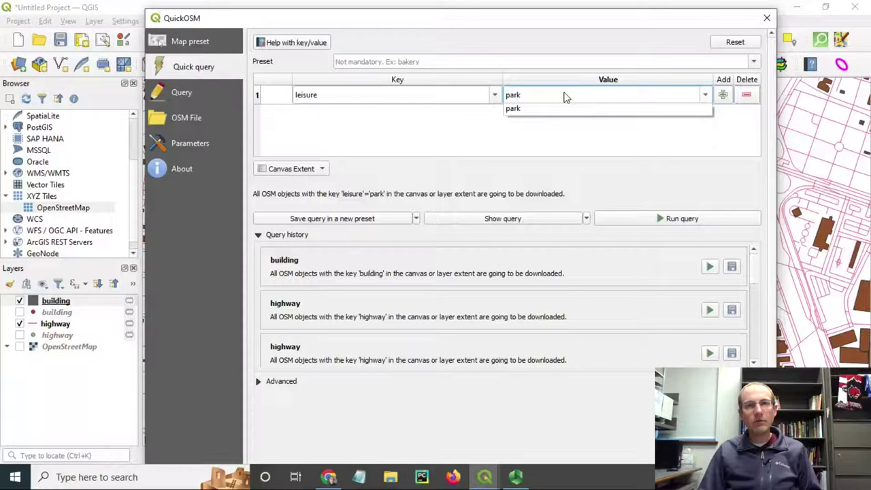
left_click(521, 142)
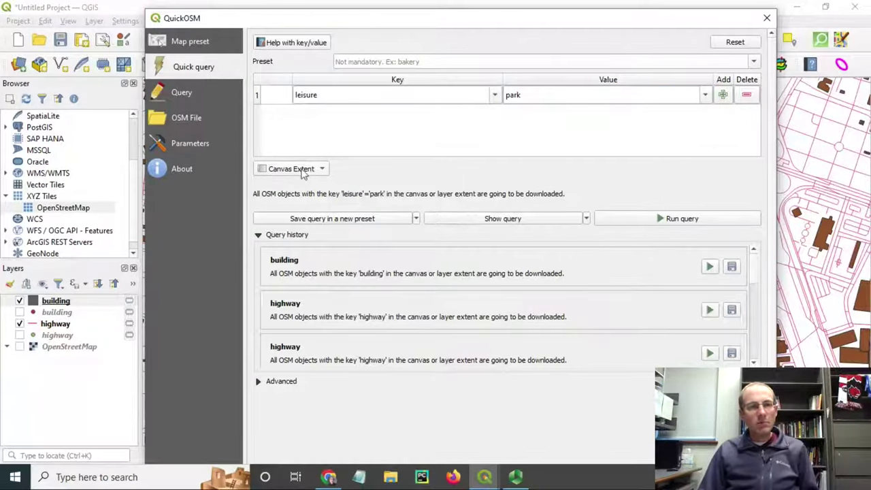
left_click(725, 219)
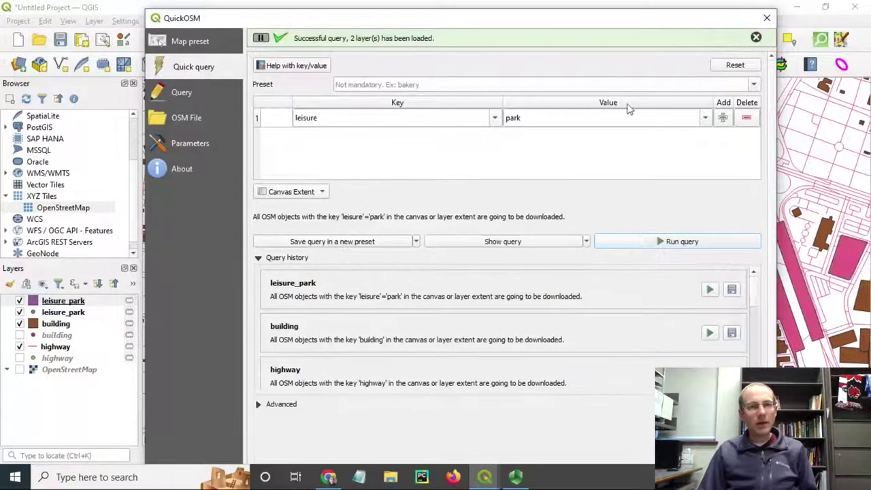
mouse_move(548, 19)
left_mouse_down()
mouse_move(562, 174)
mouse_move(533, 408)
mouse_move(528, 419)
mouse_move(532, 384)
mouse_move(528, 393)
mouse_move(417, 409)
mouse_move(513, 232)
mouse_move(551, 6)
mouse_move(542, 22)
left_mouse_up()
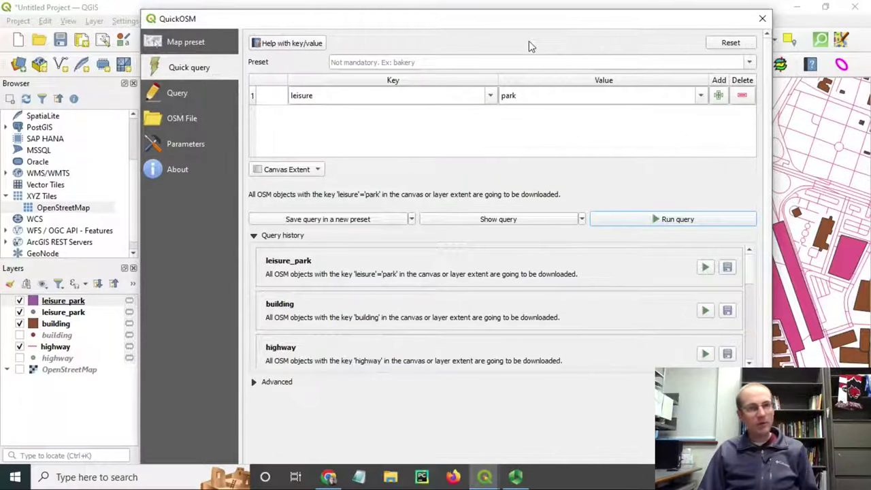
Clear the park value, query key 'shop' in QuickOSM, and close the dialog.
double_click(541, 95)
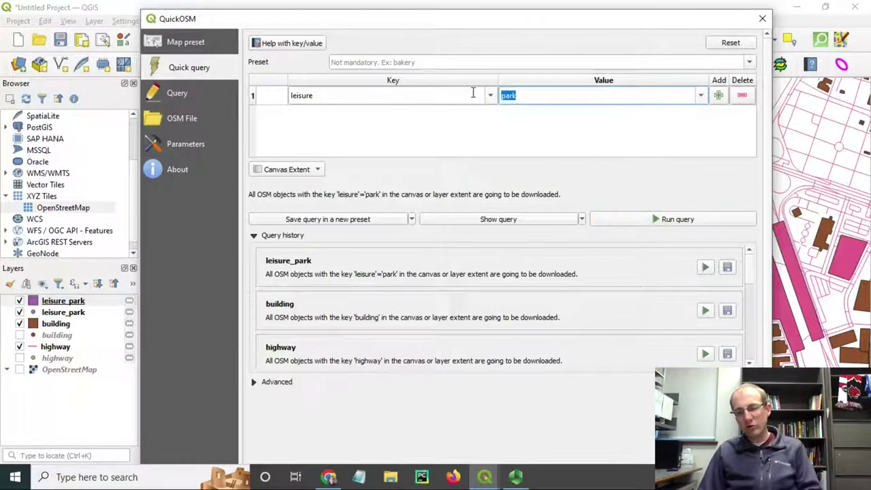
key("BackSpace")
left_click_drag(356, 95, 265, 99)
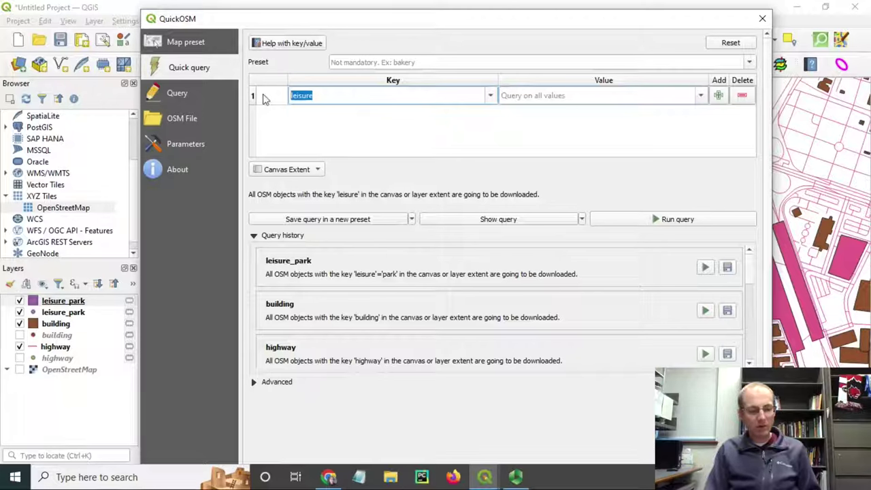
type("shop")
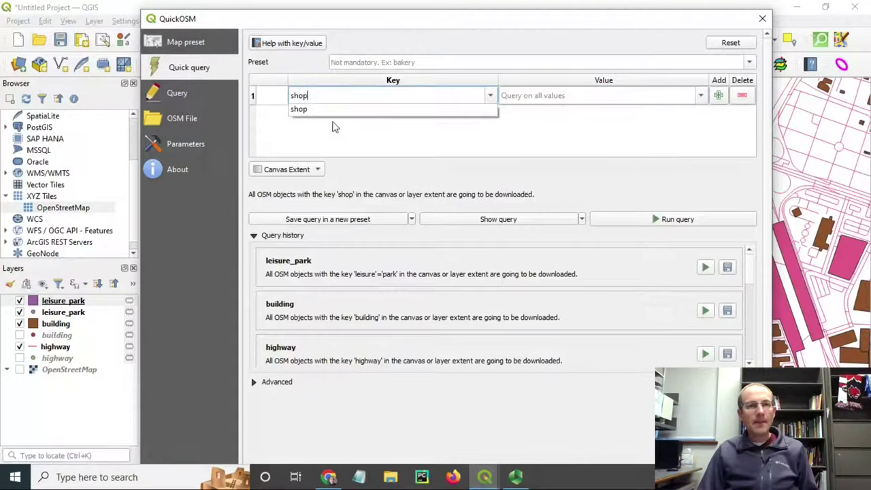
left_click(333, 141)
left_click(682, 223)
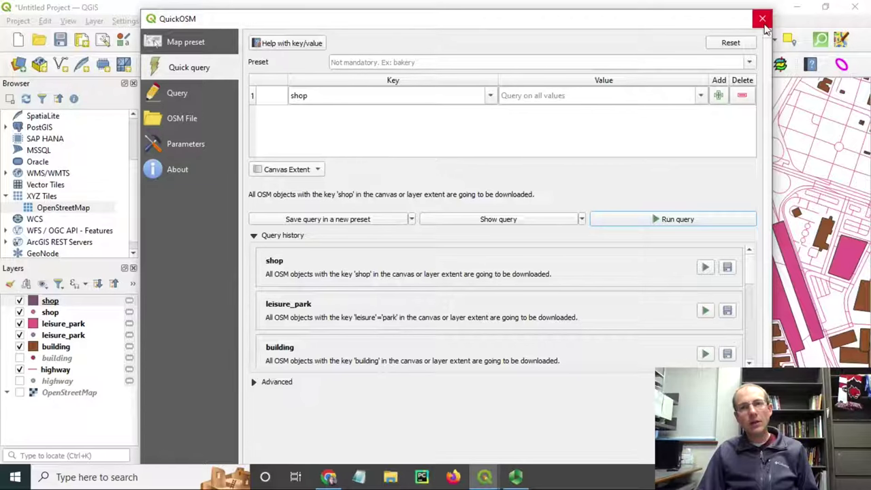
left_click(763, 21)
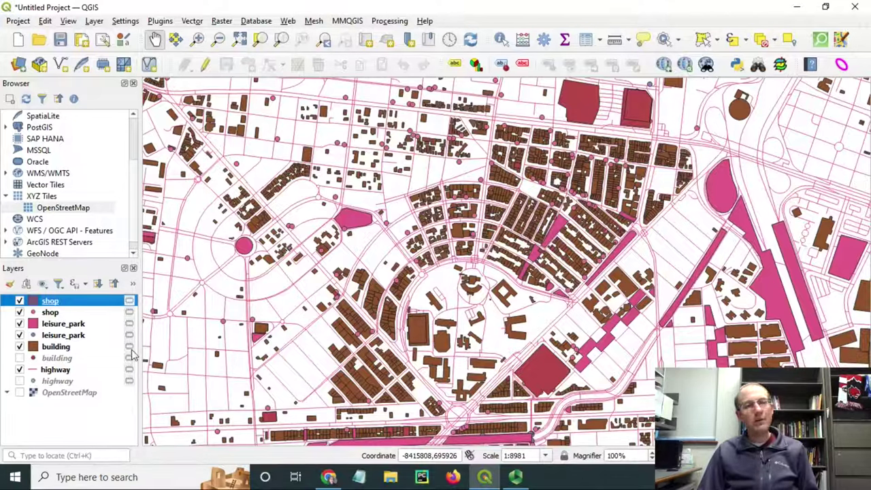
mouse_move(129, 348)
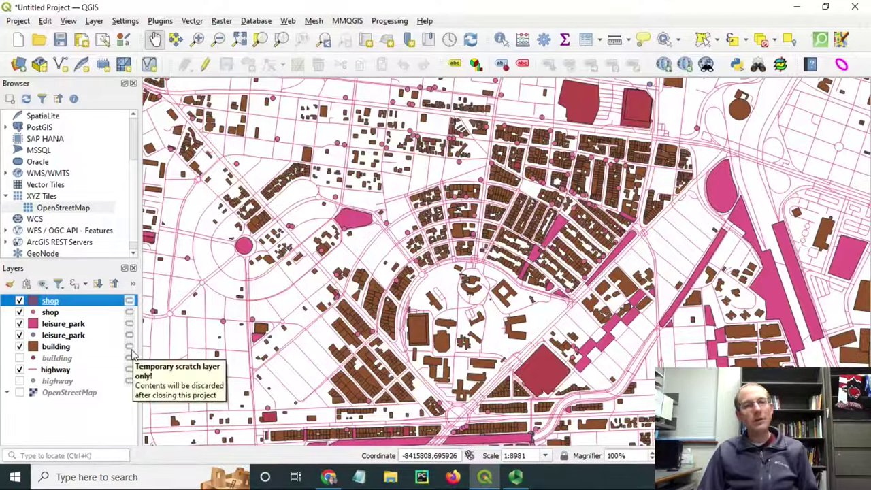
right_click(71, 348)
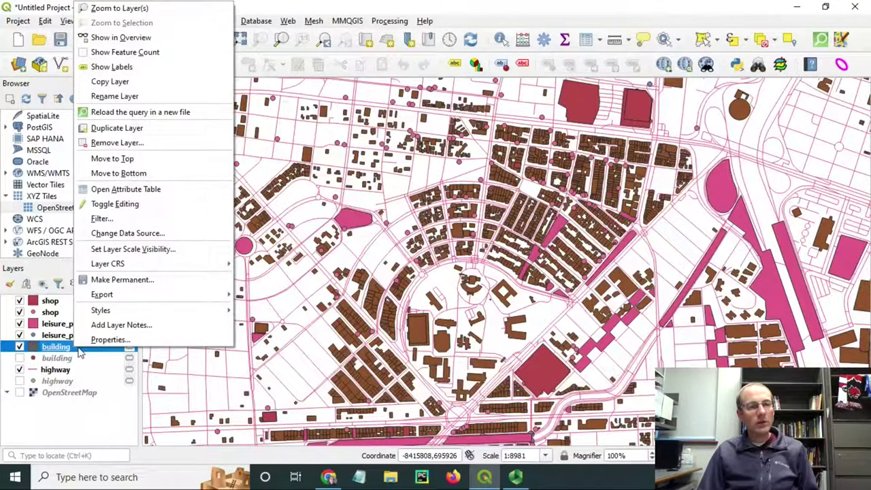
mouse_move(170, 294)
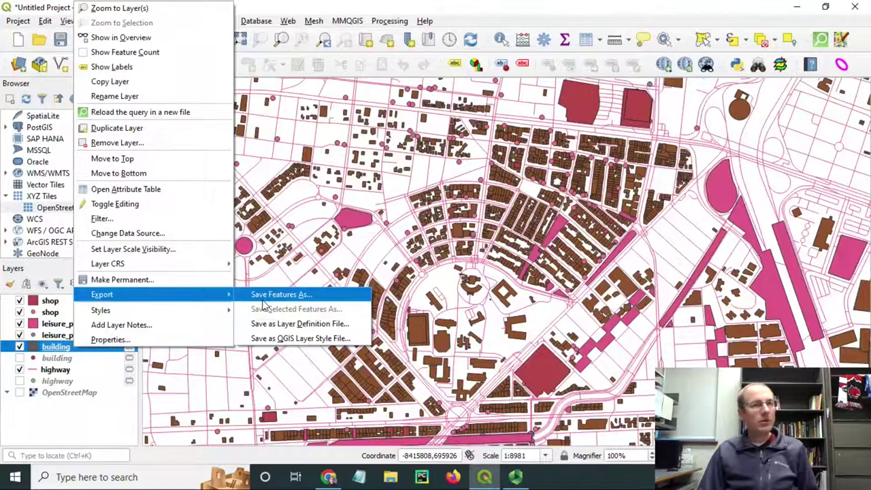
left_click(95, 420)
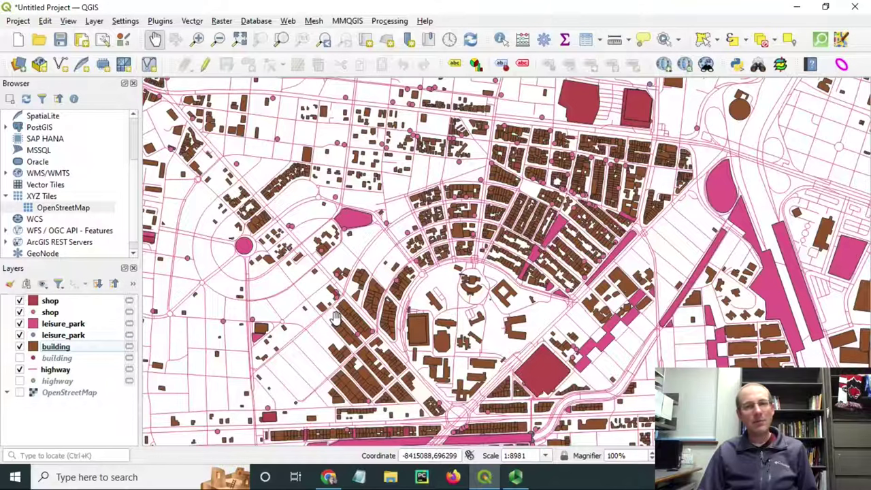
Hide the building, leisure_park and shop layers, leaving only highway visible.
left_click(19, 347)
left_click(19, 335)
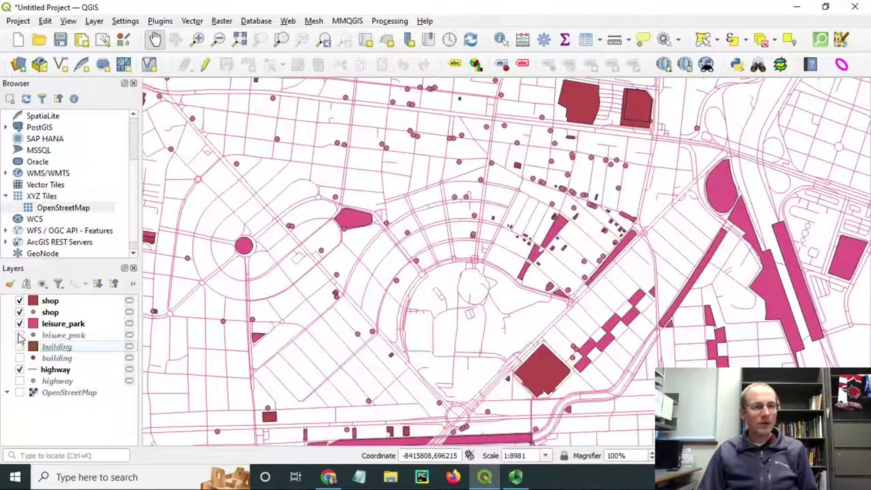
left_click(19, 323)
left_click(19, 311)
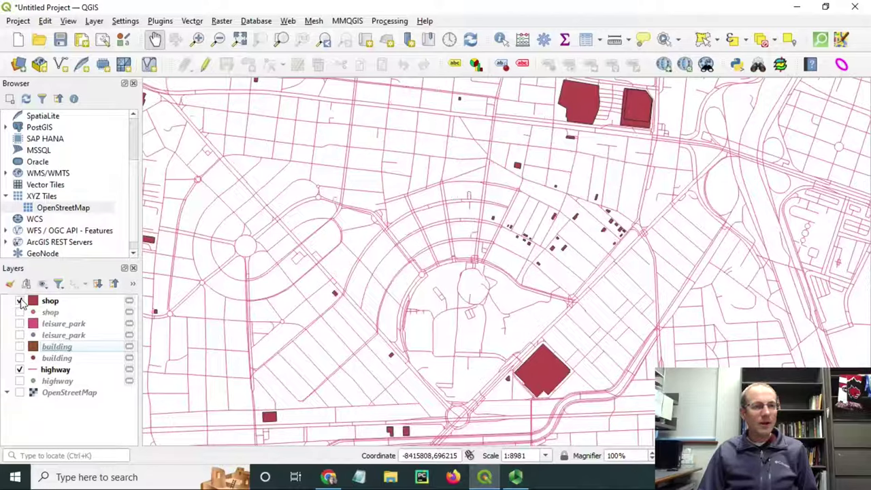
left_click(19, 301)
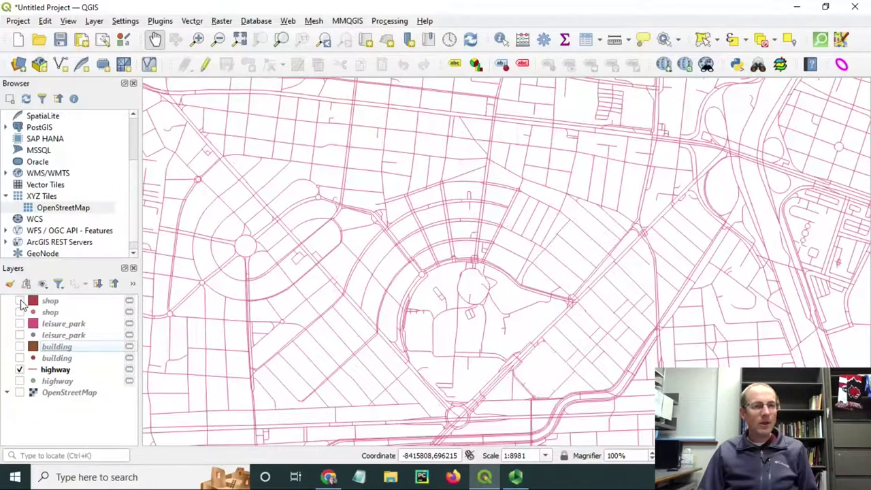
Browse the highway column in the highway layer's attribute table, then close it.
left_click(83, 372)
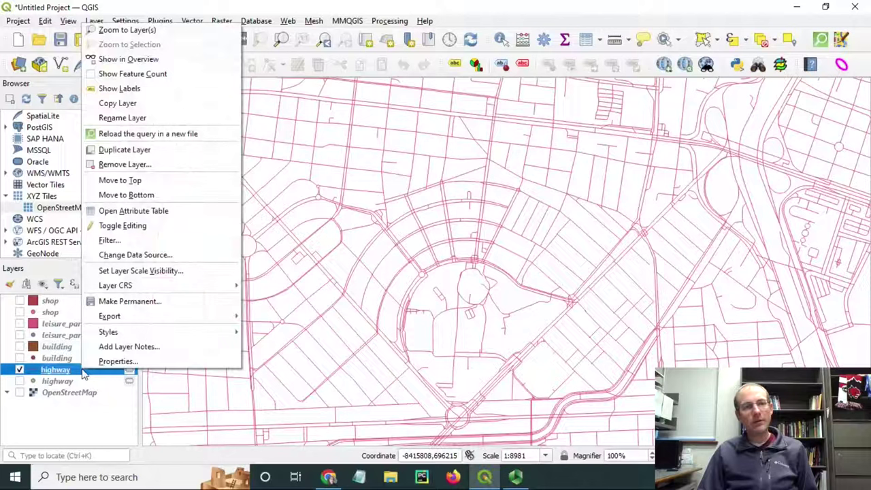
left_click(161, 210)
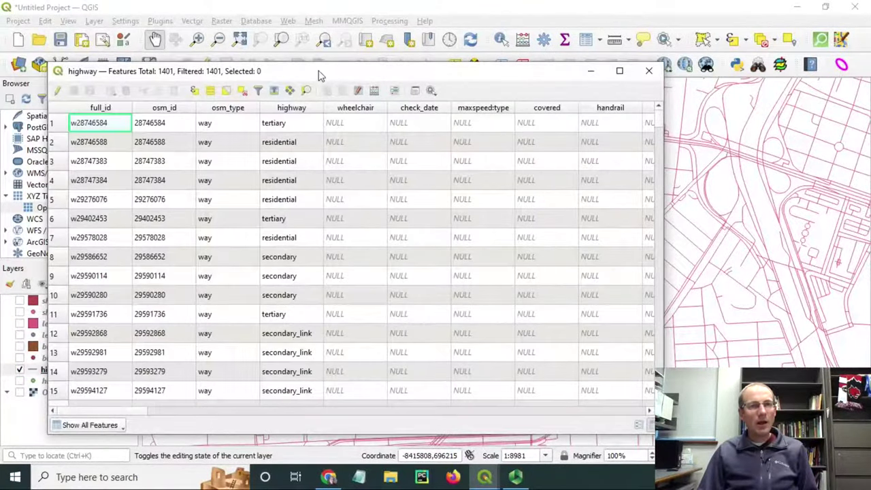
left_click_drag(321, 74, 408, 51)
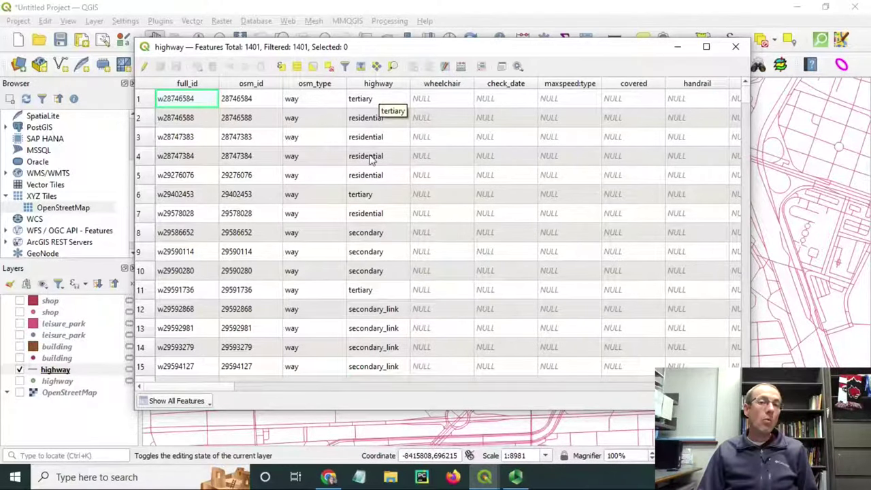
scroll(364, 288, "down", 2)
scroll(364, 288, "up", 2)
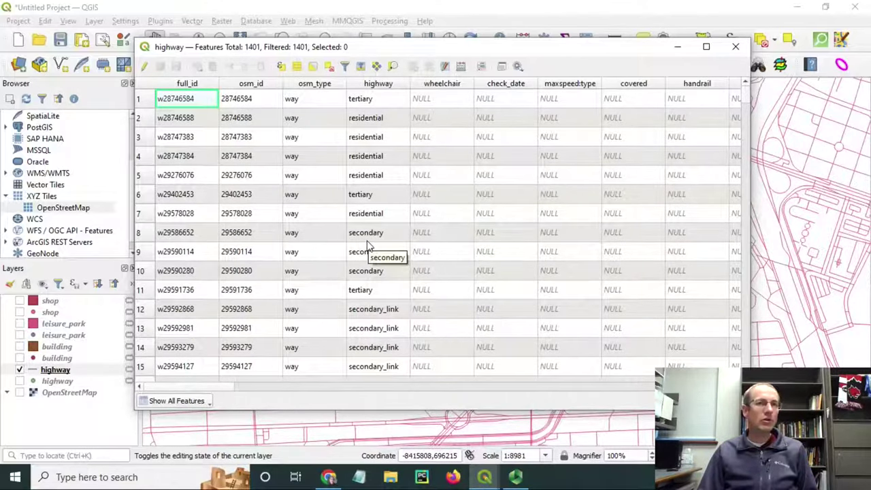
scroll(367, 249, "down", 9)
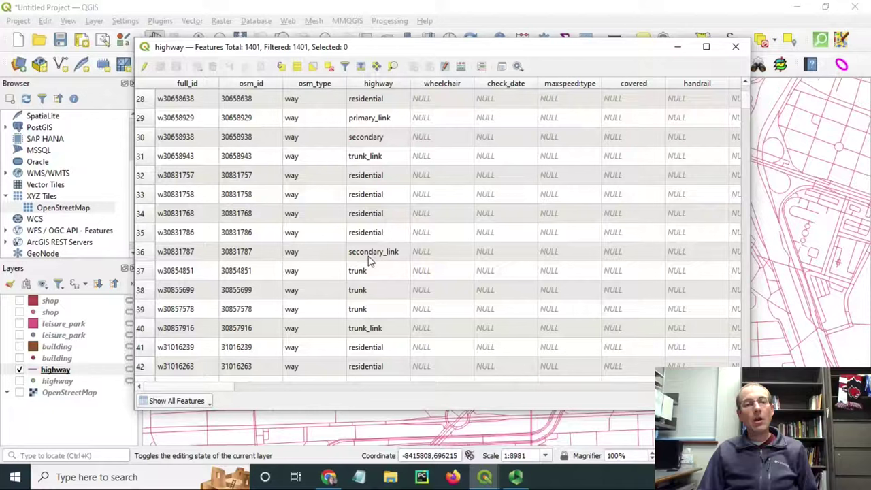
left_click_drag(233, 387, 680, 401)
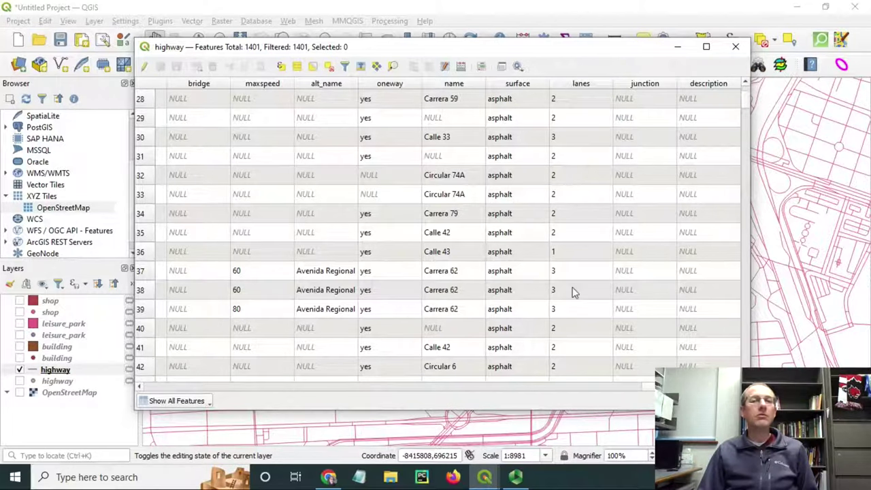
left_click(736, 49)
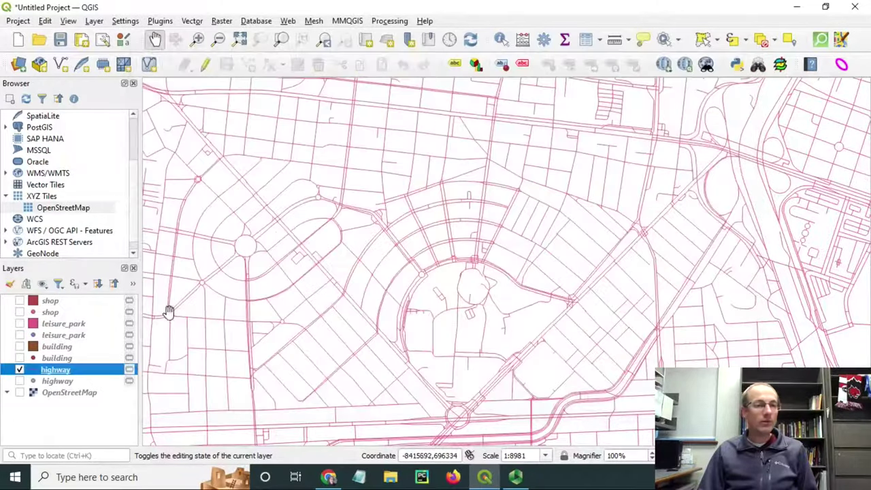
Switch the highway layer to Categorized symbology on the highway field and classify the road types.
right_click(79, 372)
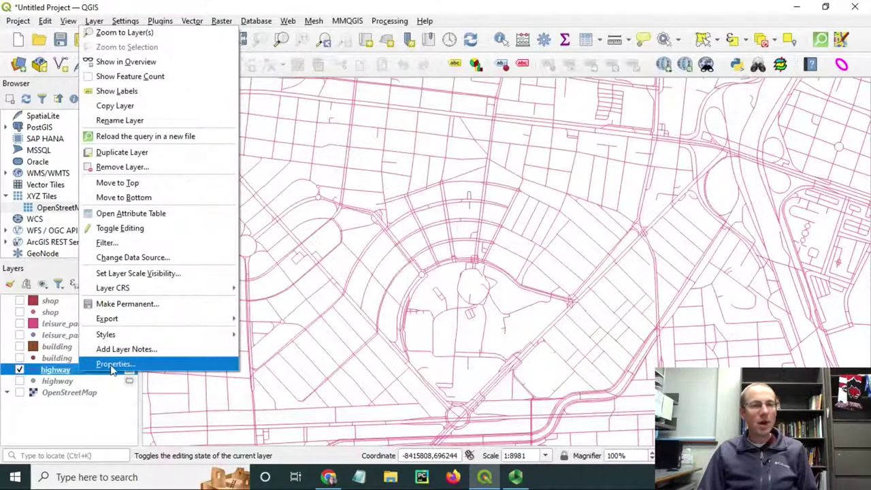
left_click(112, 365)
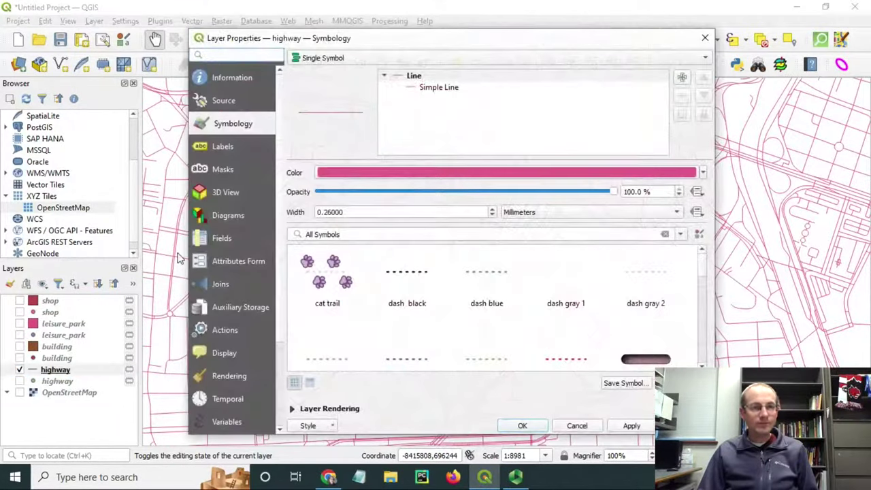
left_click(358, 59)
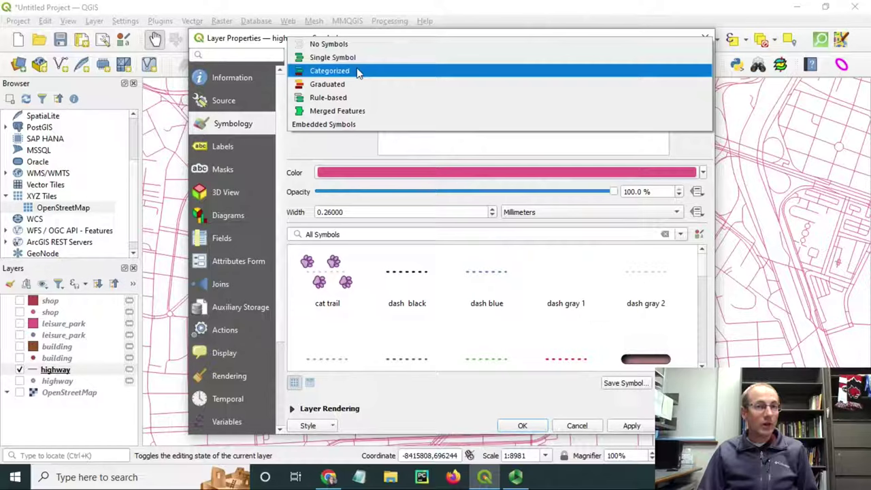
left_click(359, 72)
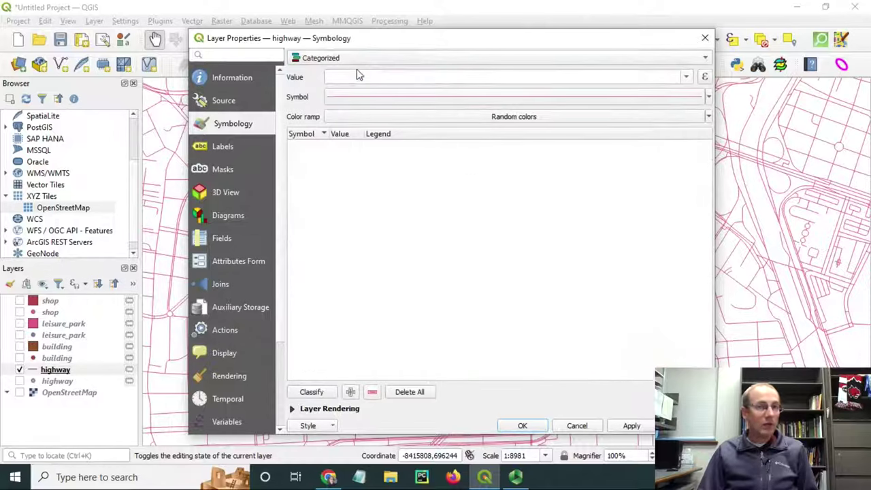
left_click(688, 77)
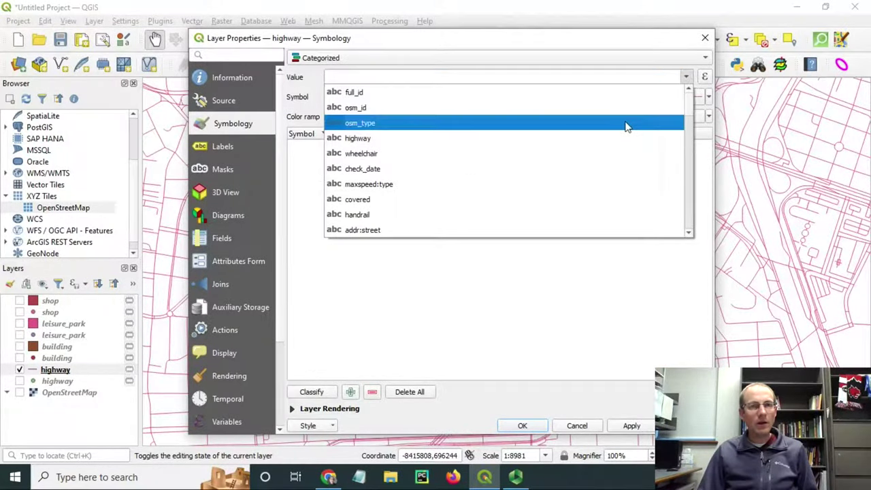
left_click(615, 141)
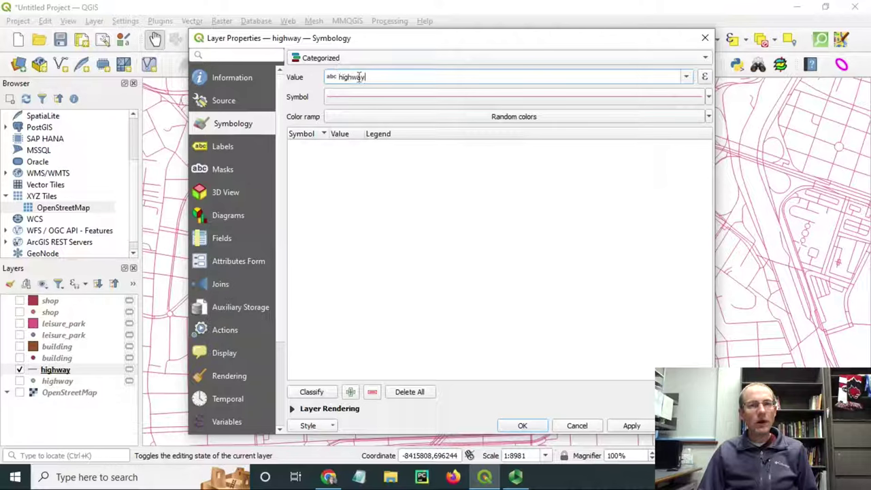
left_click(304, 396)
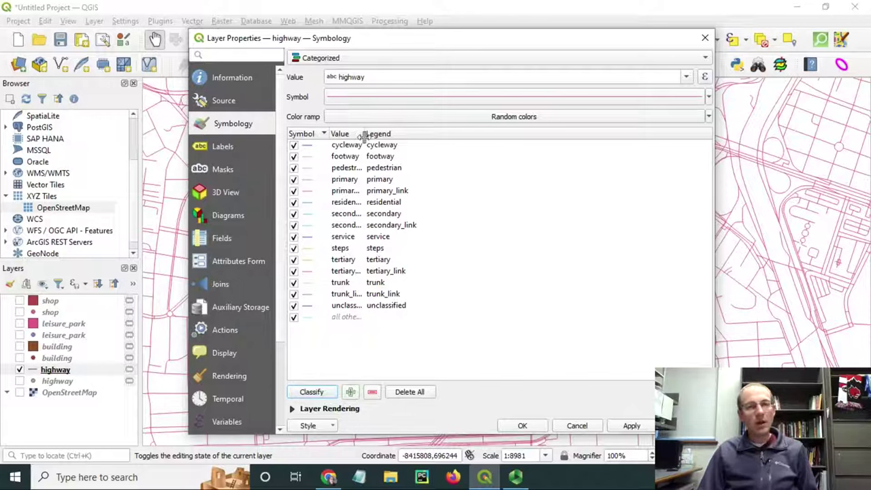
Include the 'all other values' category, apply the road colours, and move the dialog aside.
left_click_drag(365, 134, 408, 134)
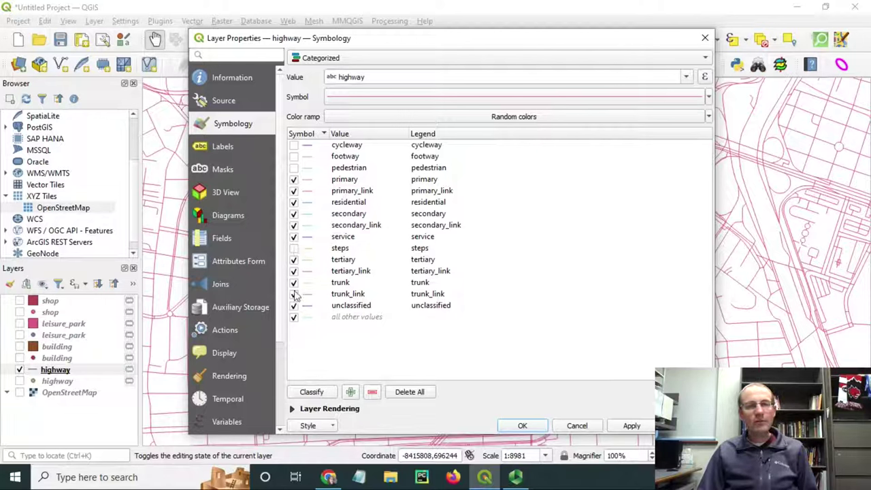
left_click(294, 318)
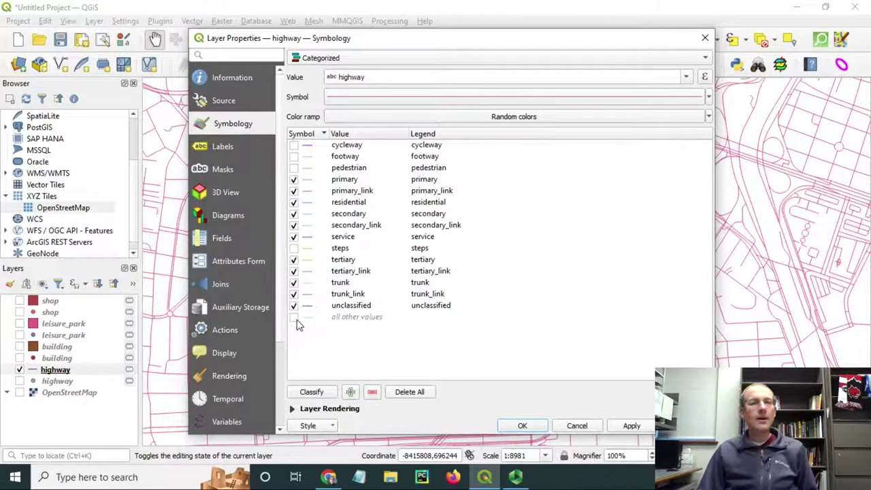
left_click(631, 425)
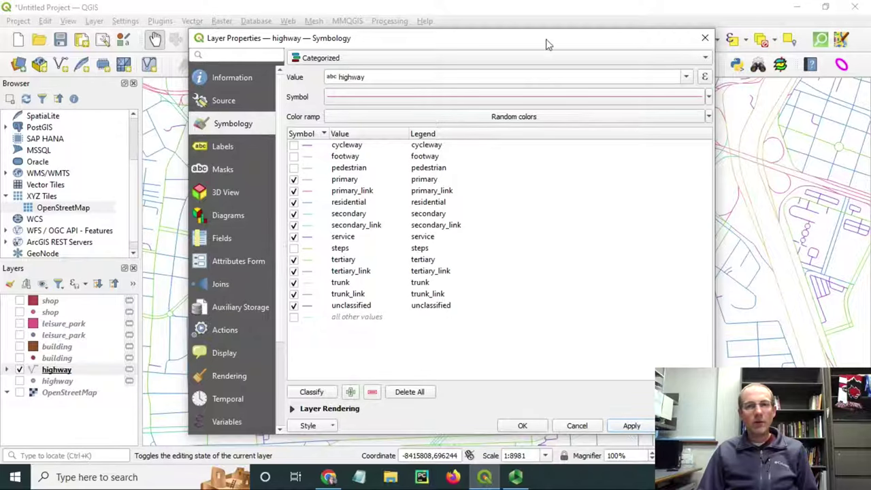
left_click_drag(545, 44, 159, 266)
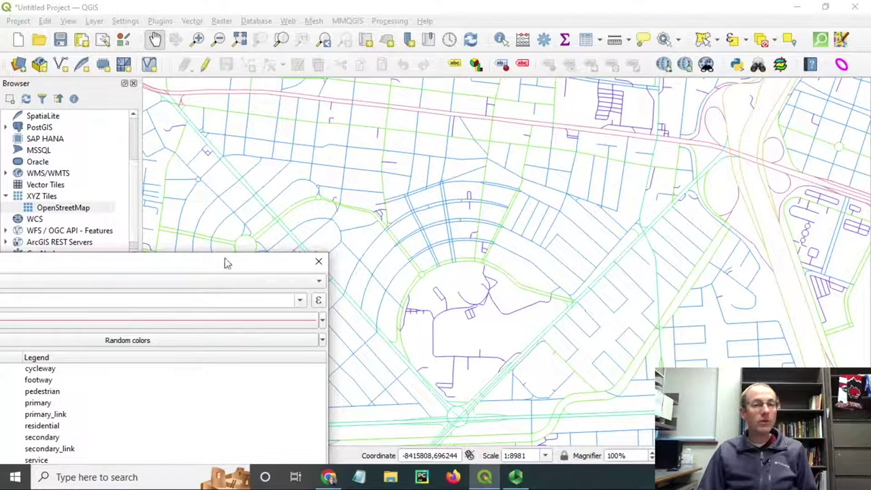
left_click(318, 261)
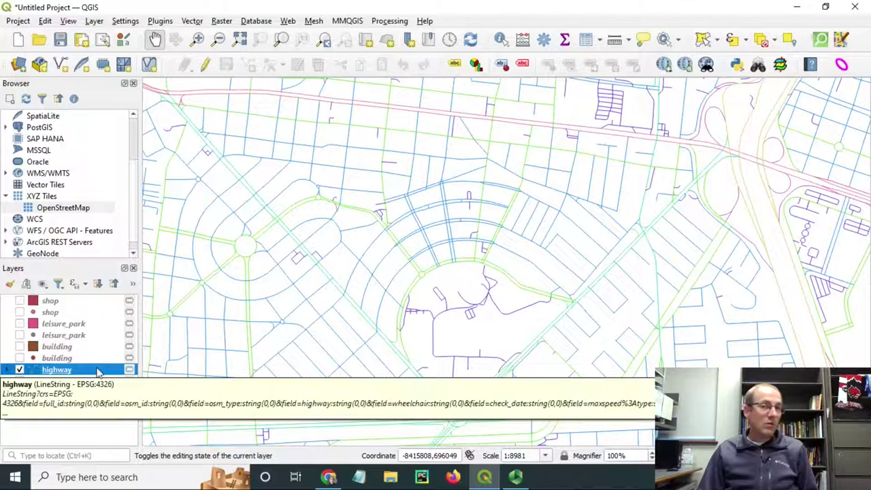
right_click(98, 372)
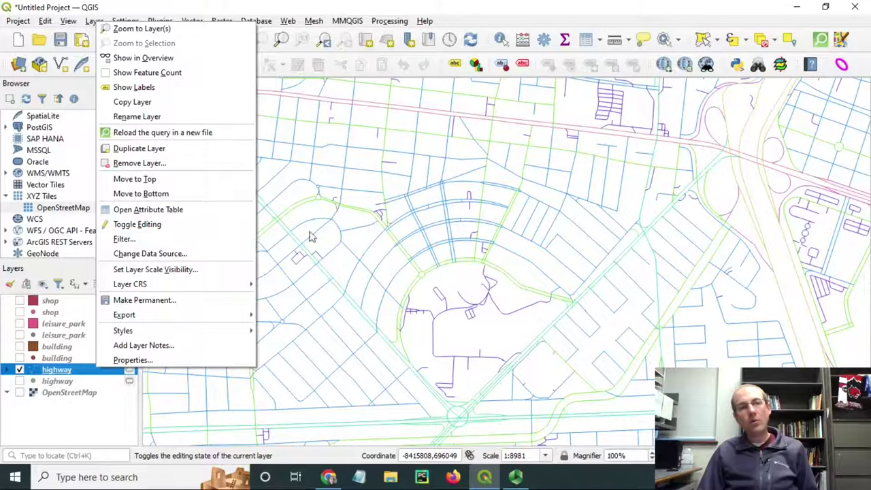
left_click(354, 231)
left_click_drag(198, 211, 355, 231)
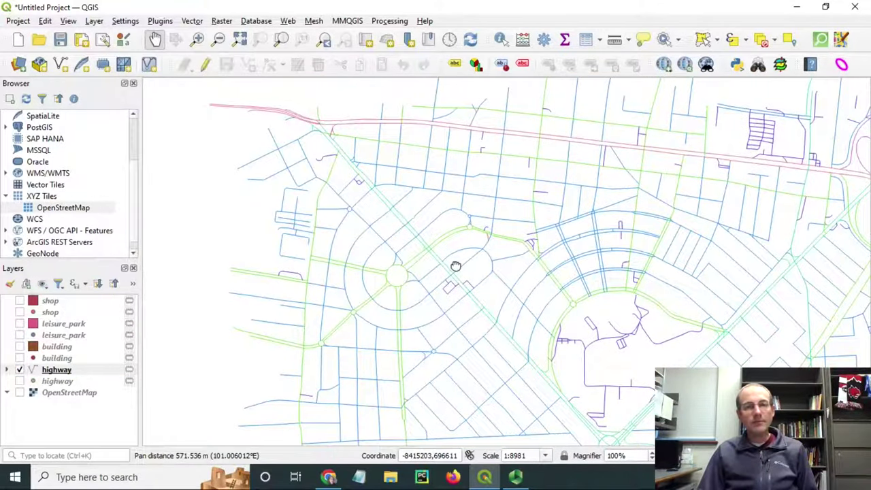
left_click_drag(453, 266, 368, 246)
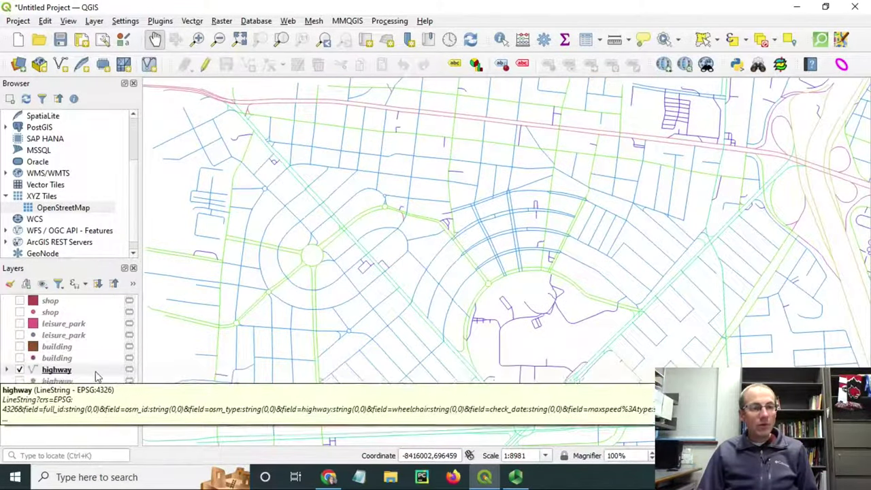
left_click(99, 372)
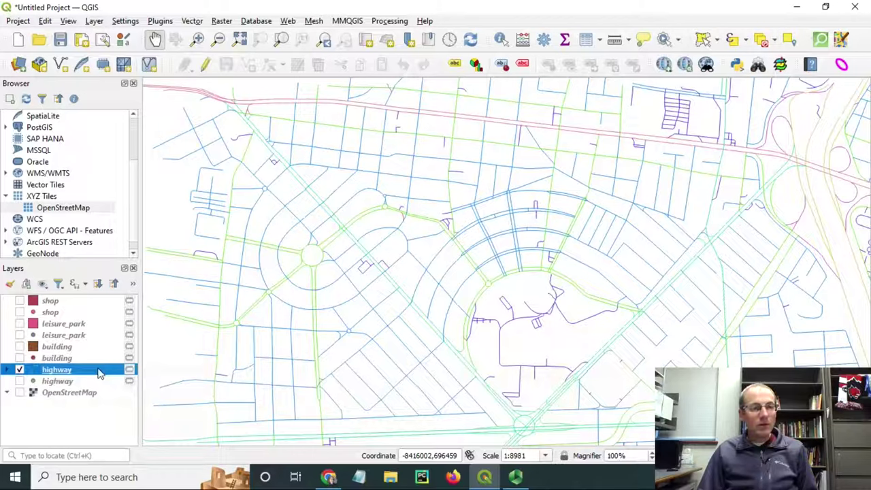
Turn on Single Labels for the highway layer using the name field.
left_click(456, 67)
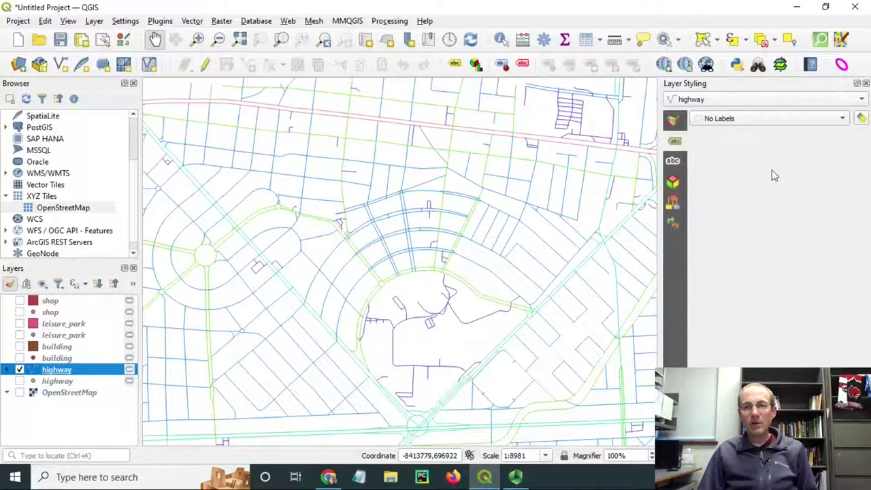
left_click(782, 123)
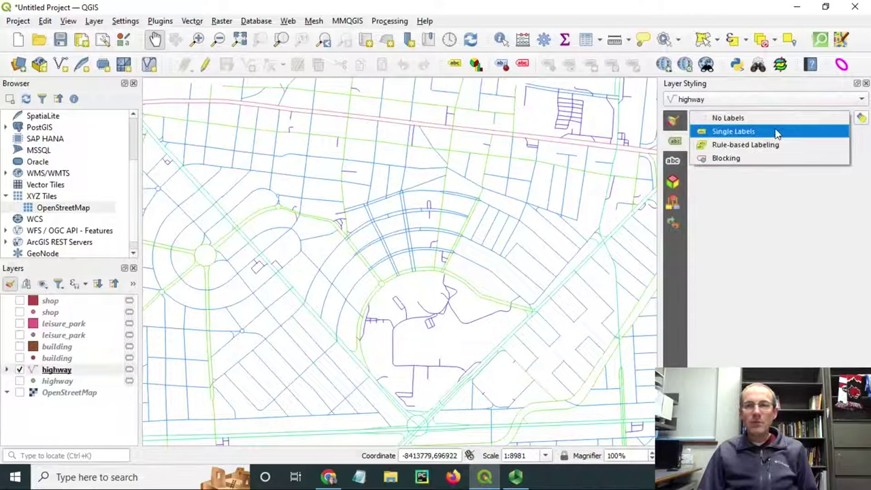
left_click(776, 131)
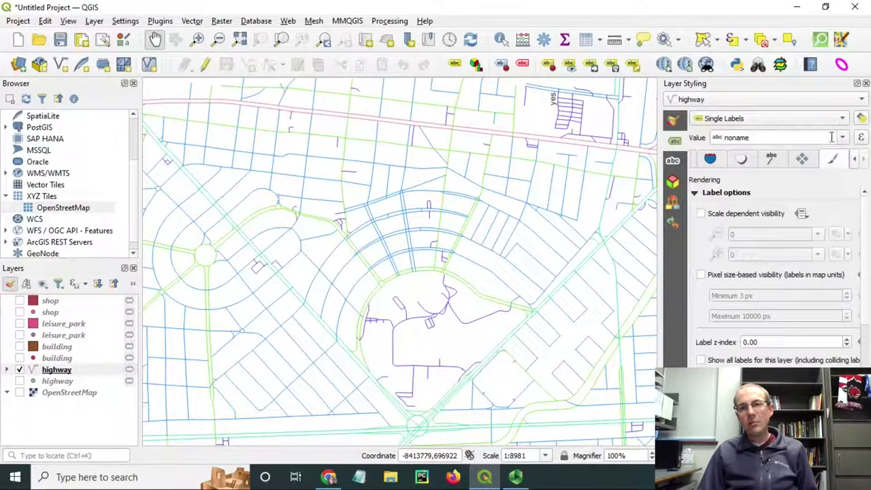
left_click(842, 141)
scroll(810, 215, "down", 10)
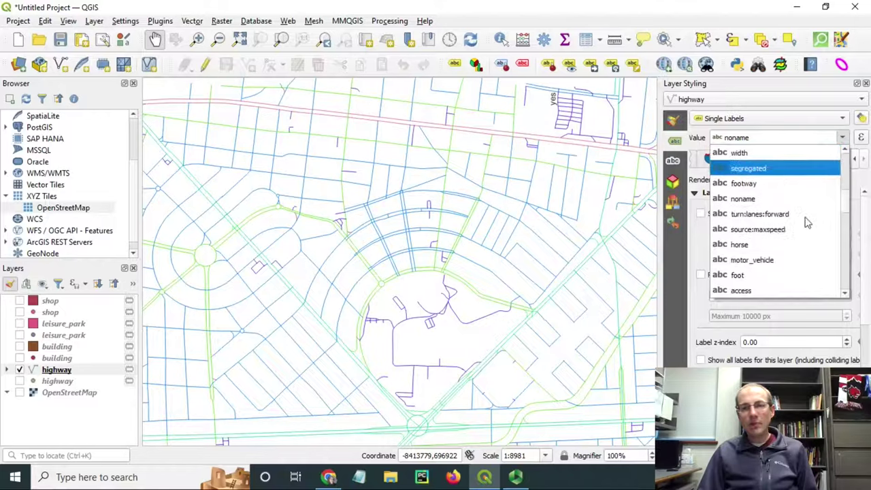
scroll(825, 211, "up", 10)
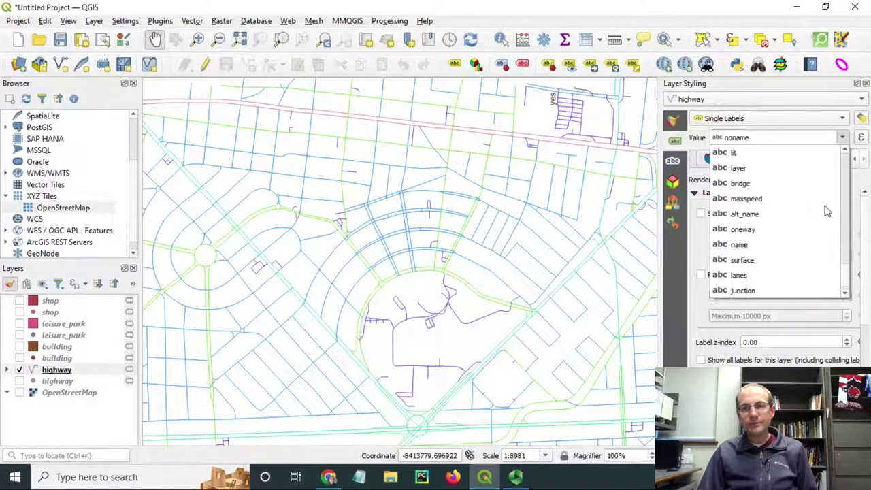
scroll(820, 218, "down", 1)
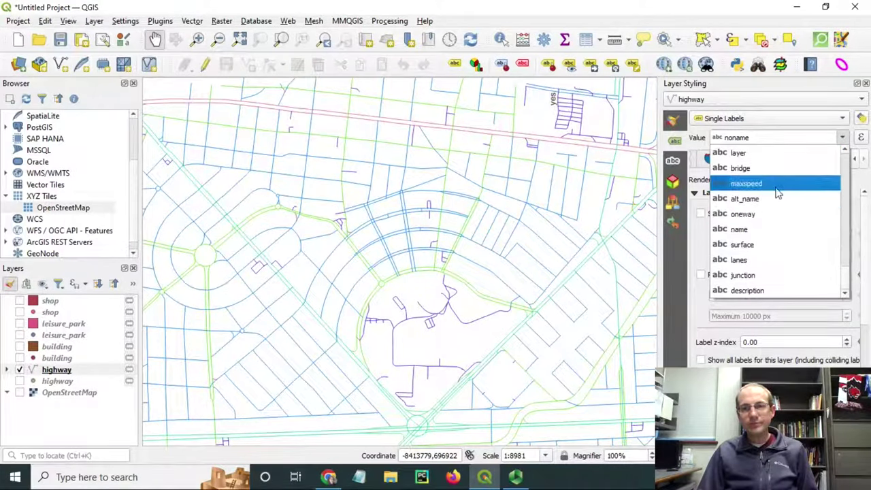
left_click(767, 229)
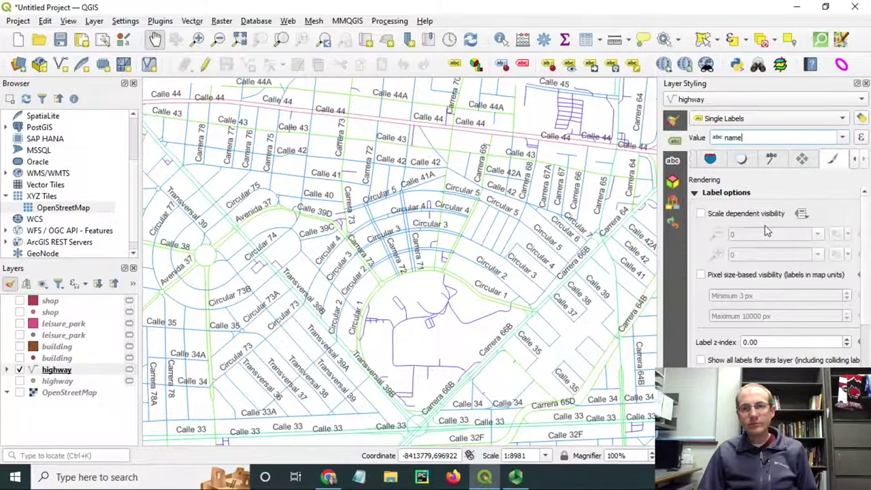
Reduce the label text size to 8 and make the label colour slightly lighter.
left_click(855, 159)
left_click(856, 159)
left_click(856, 159)
left_click(856, 160)
left_click(856, 160)
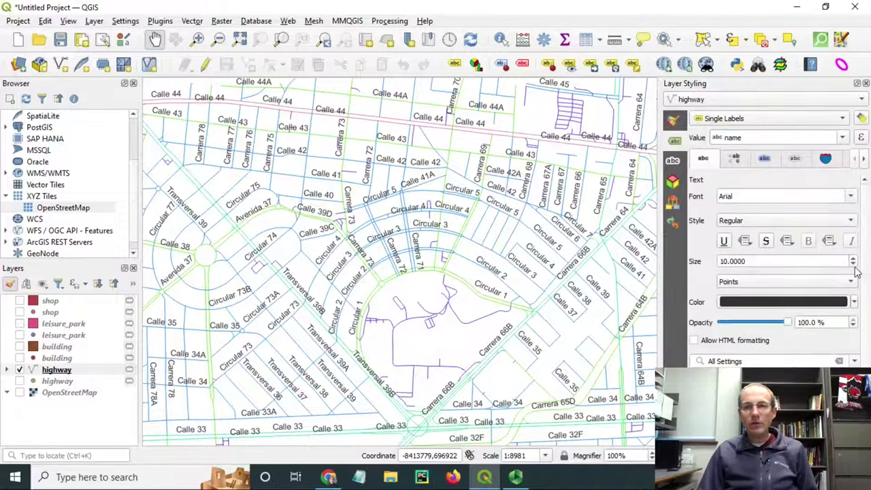
left_click(853, 265)
left_click(853, 265)
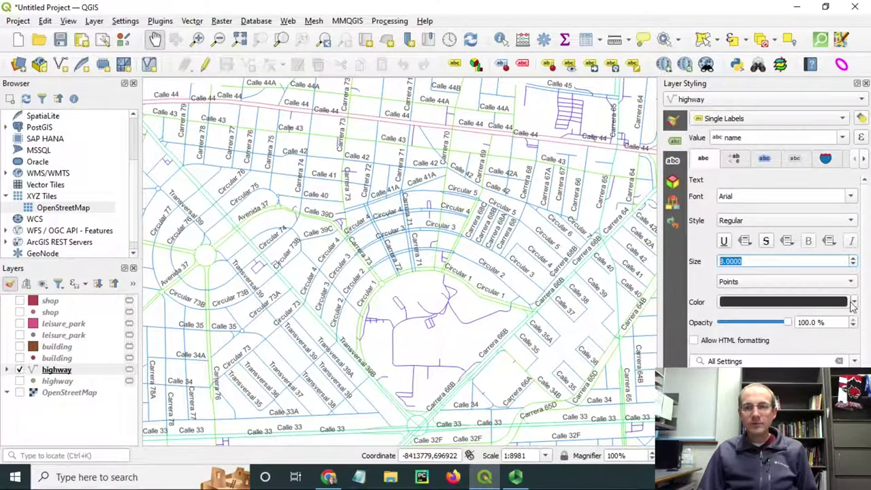
left_click(851, 304)
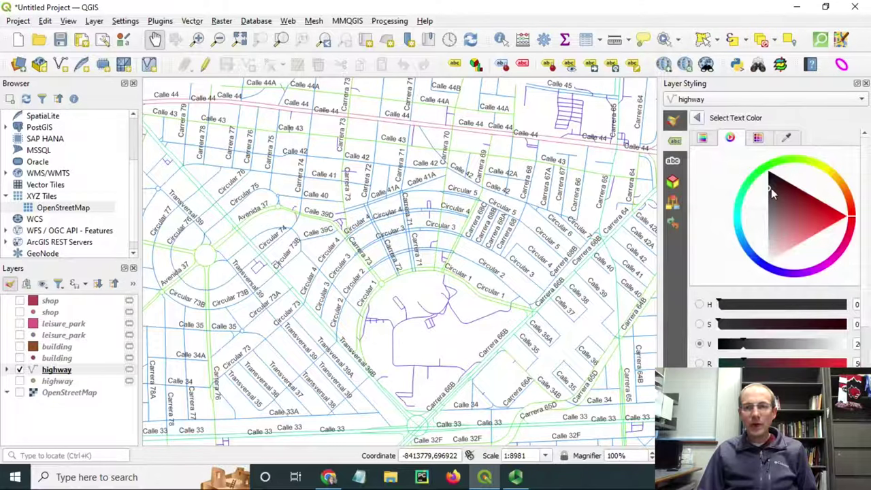
mouse_move(771, 188)
left_mouse_down()
mouse_move(769, 208)
mouse_move(769, 199)
left_mouse_up()
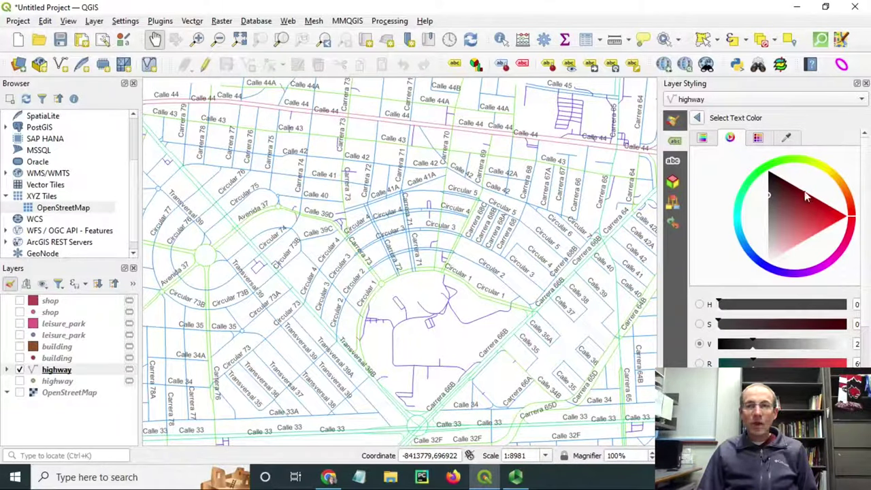
Enable scale-dependent visibility in the label Rendering settings.
left_click(674, 162)
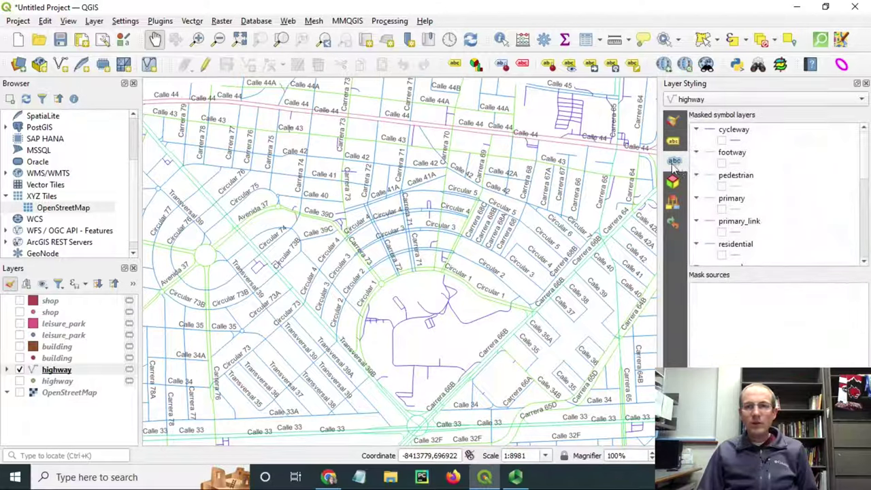
left_click(675, 141)
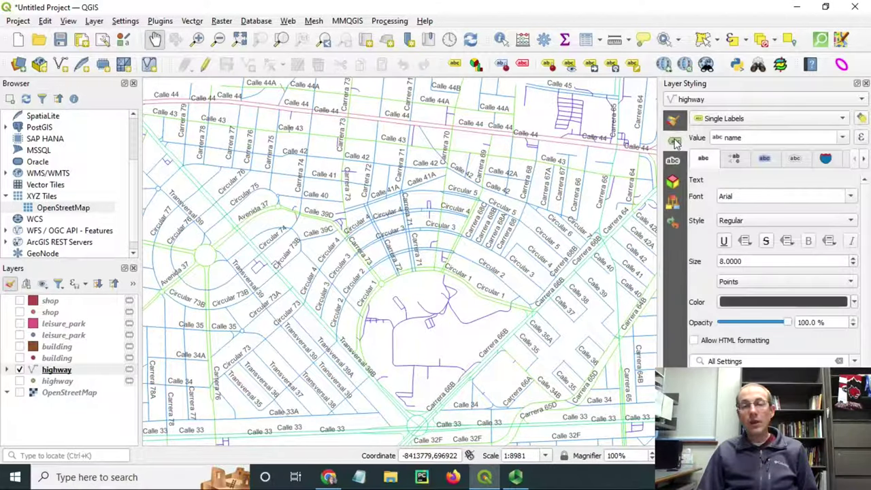
left_click(864, 159)
left_click(864, 159)
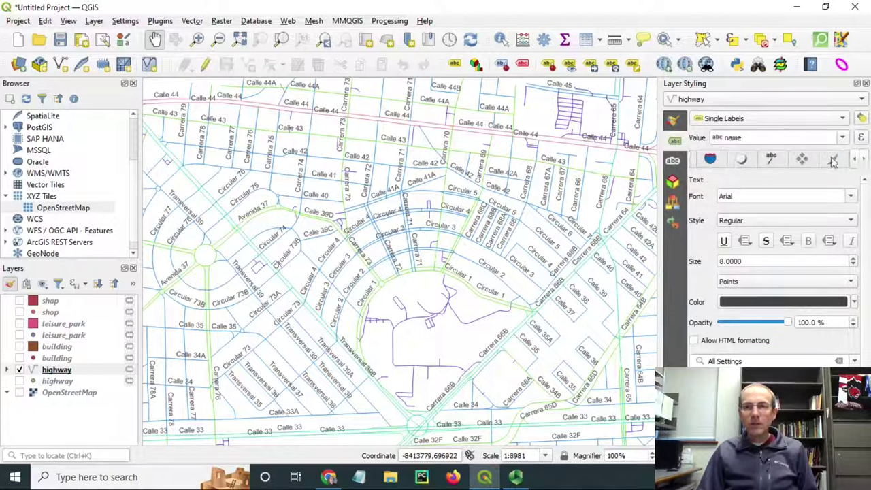
left_click(833, 160)
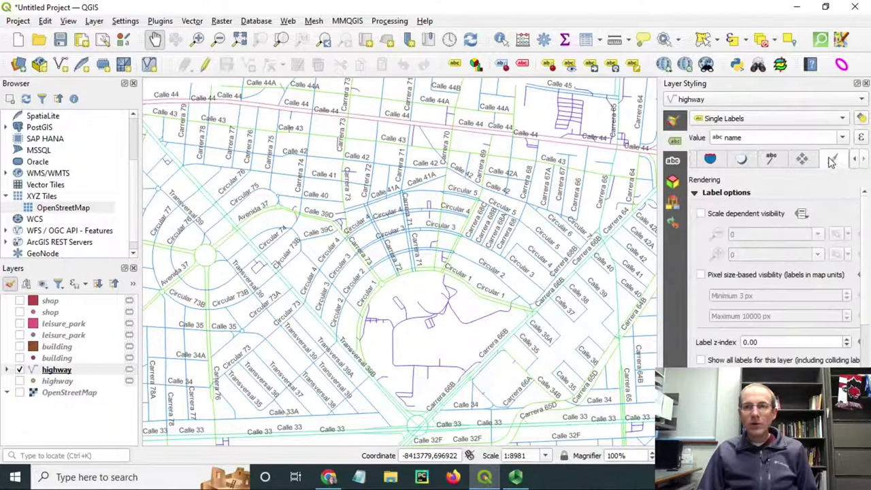
left_click(701, 213)
Set the minimum label scale to 1:20000.
double_click(735, 234)
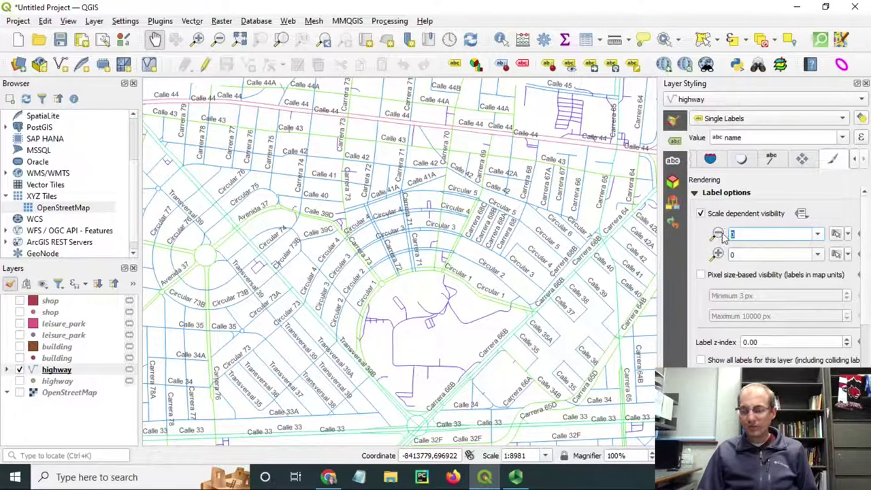
type("25000")
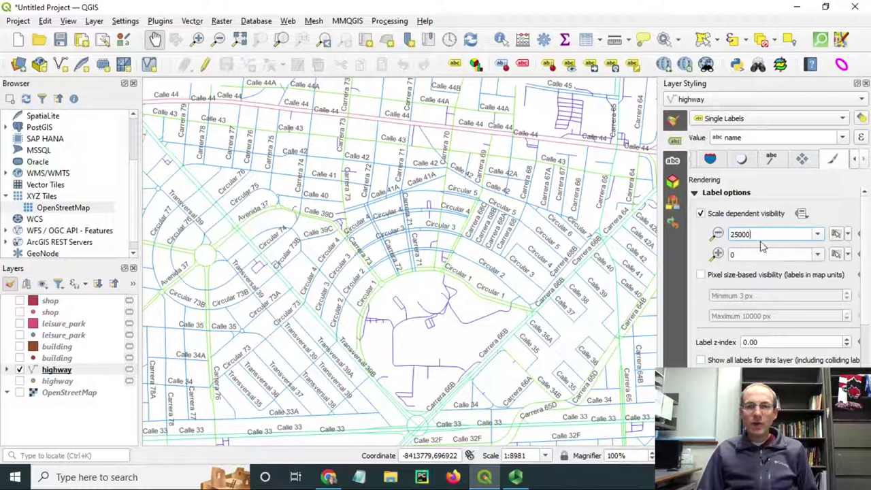
left_click(741, 234)
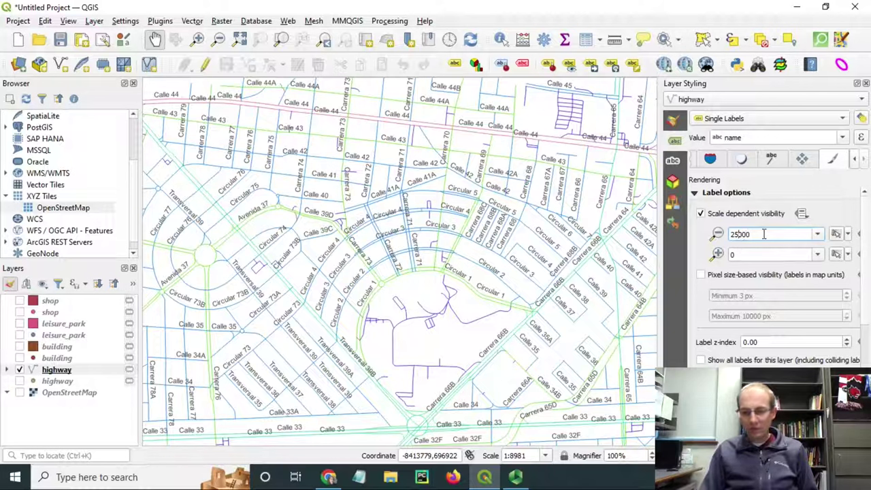
key("BackSpace")
type("0")
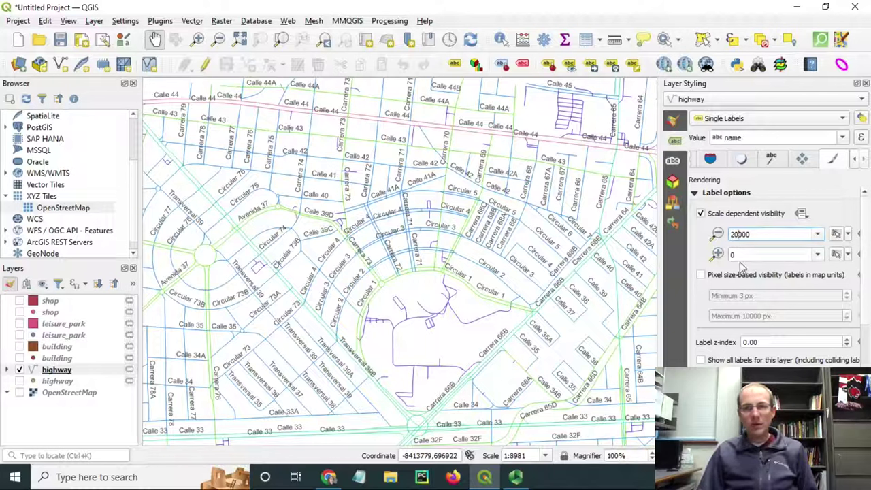
key("Return")
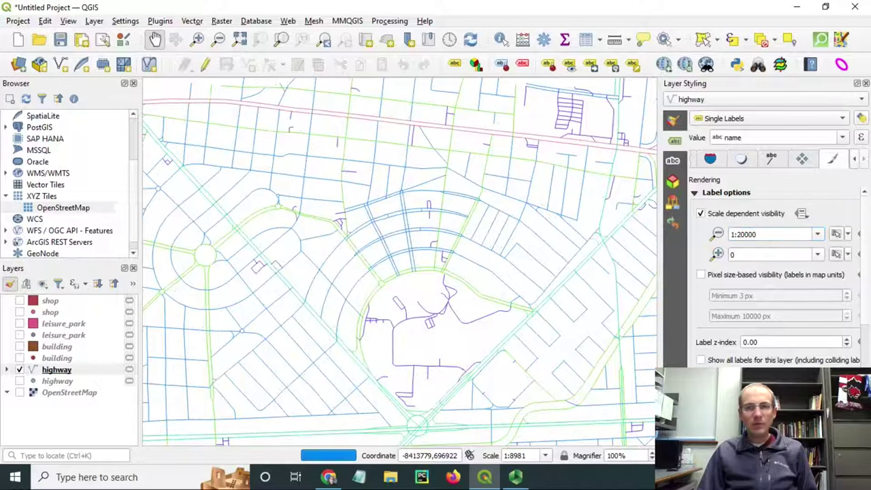
scroll(403, 249, "down", 1)
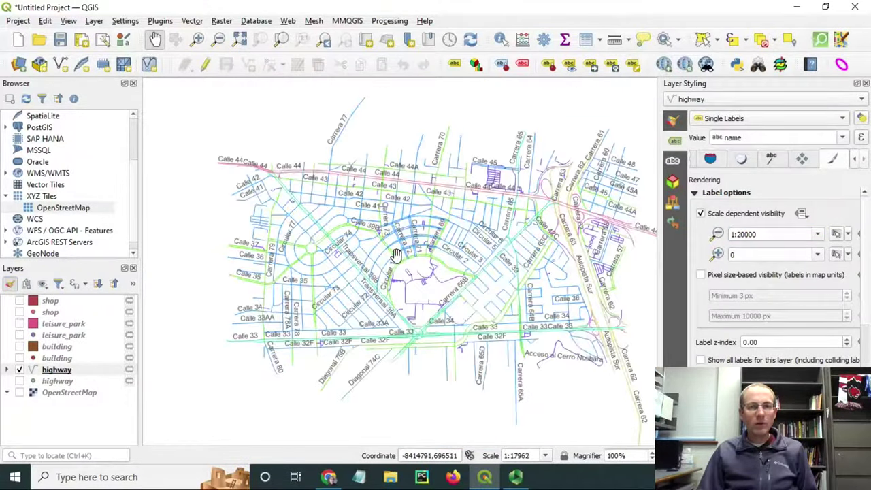
scroll(396, 254, "up", 1)
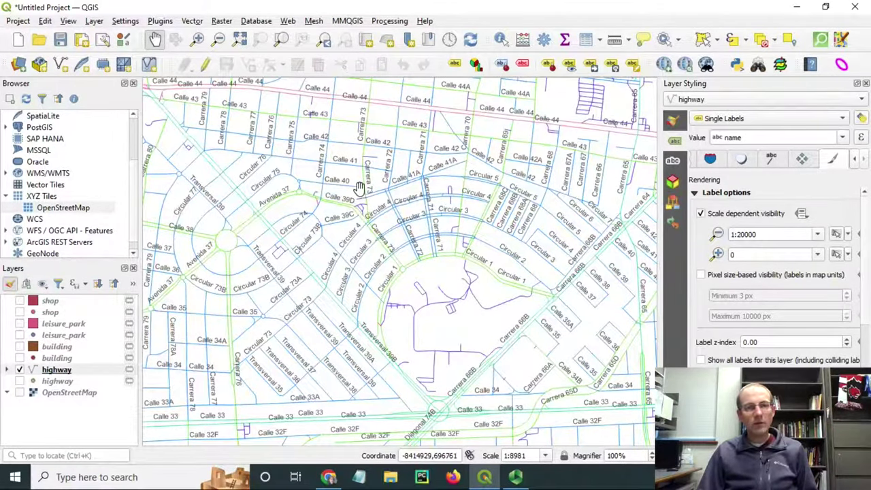
scroll(360, 189, "down", 1)
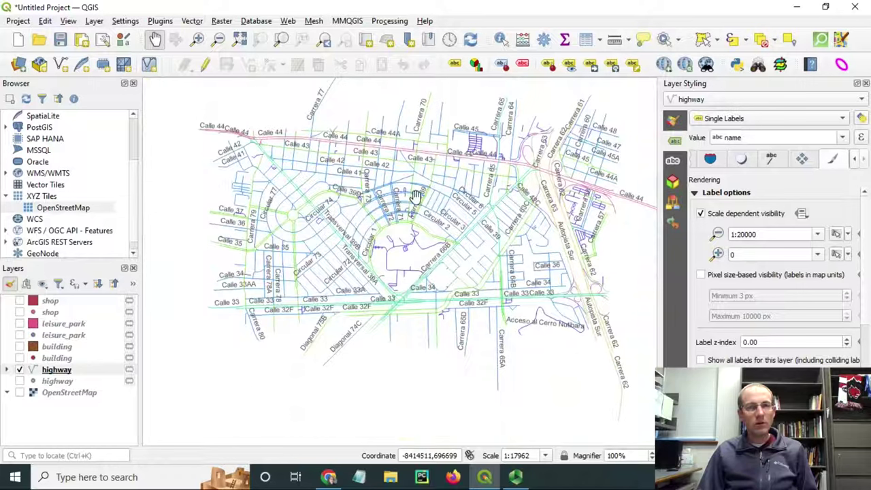
scroll(398, 208, "up", 1)
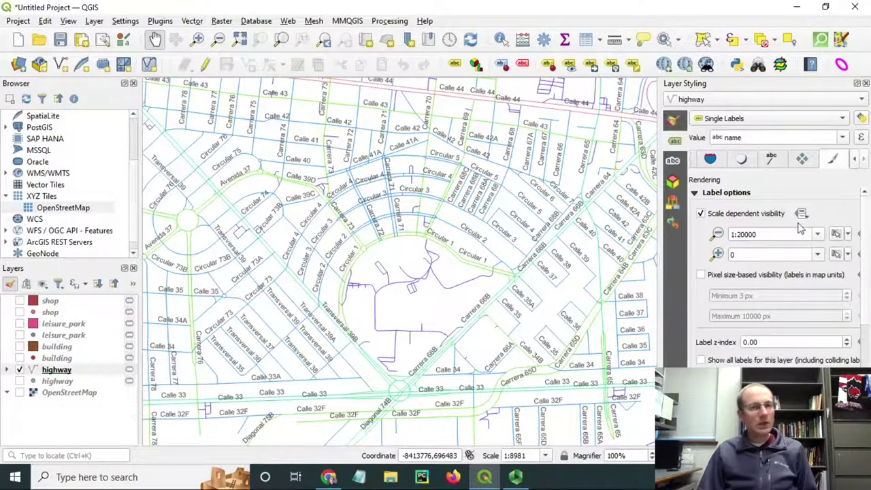
Show the building layer and set its Simple Fill stroke style to No Pen.
left_click(20, 346)
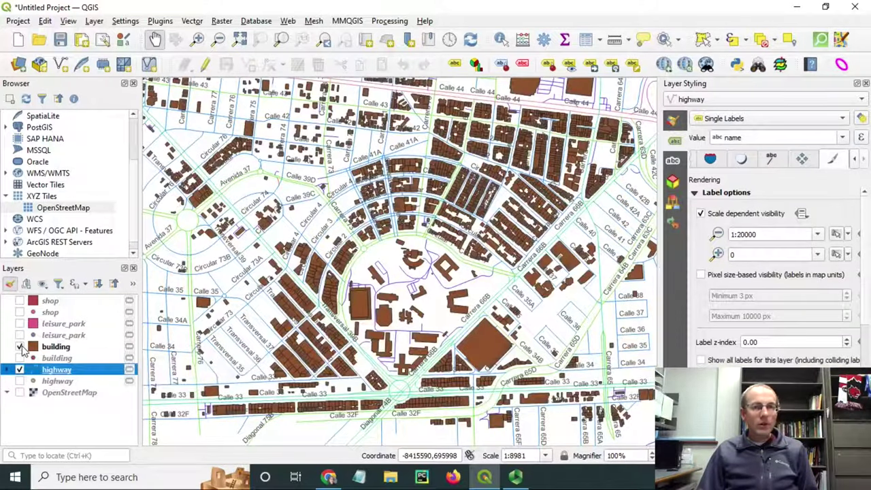
left_click(75, 348)
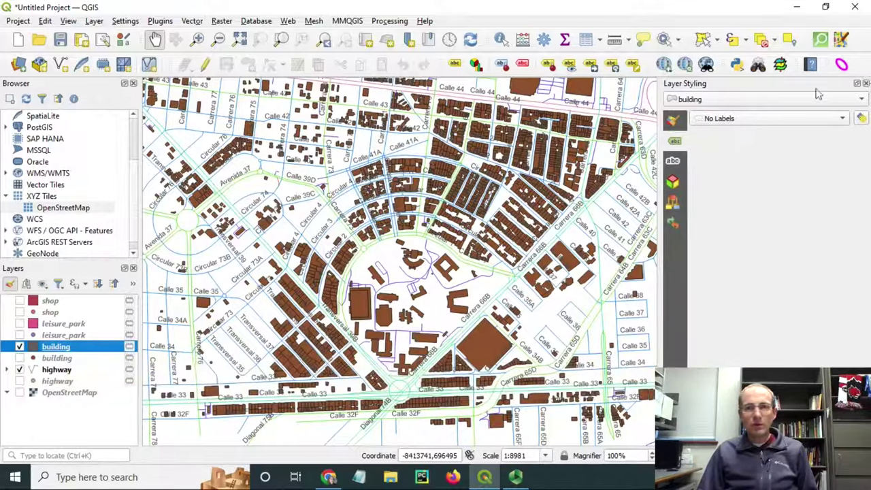
left_click(675, 121)
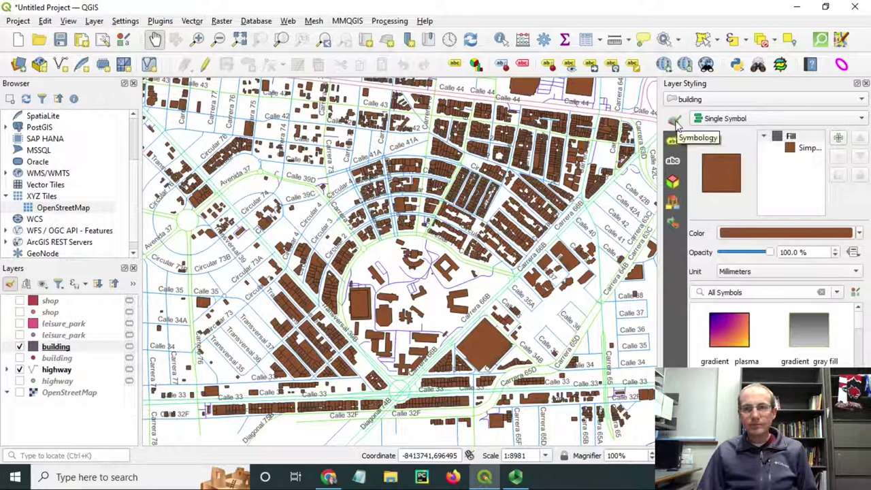
left_click(810, 149)
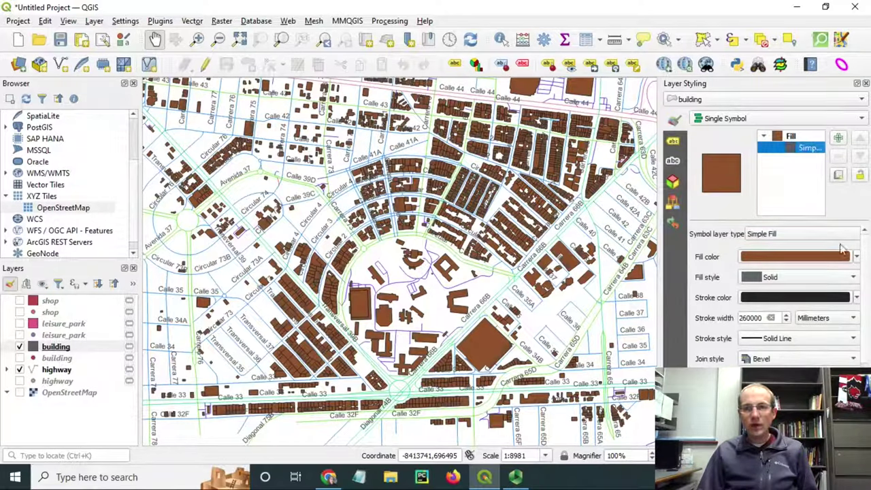
left_click(855, 338)
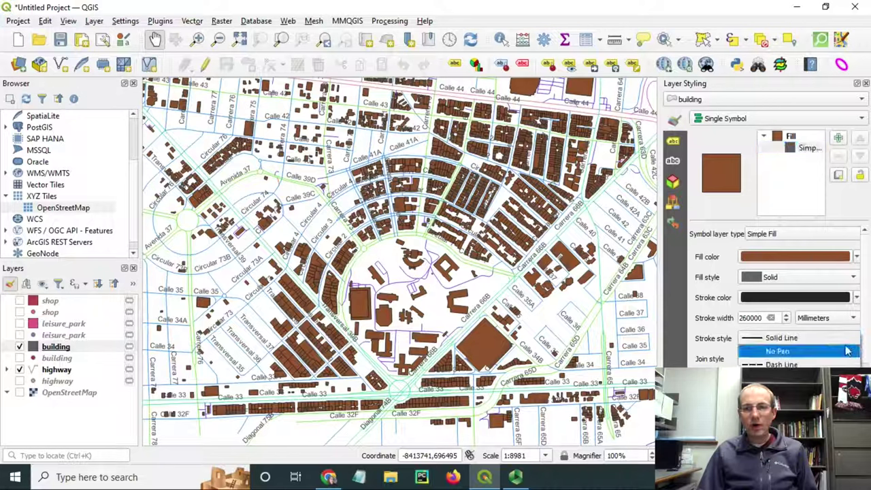
left_click(848, 351)
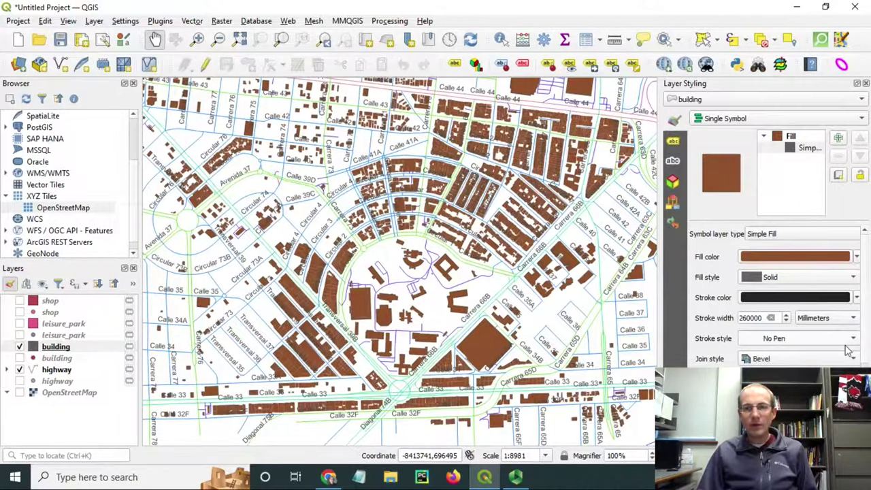
Lighten the building fill to light tan and turn on the leisure_park layer.
left_click(857, 259)
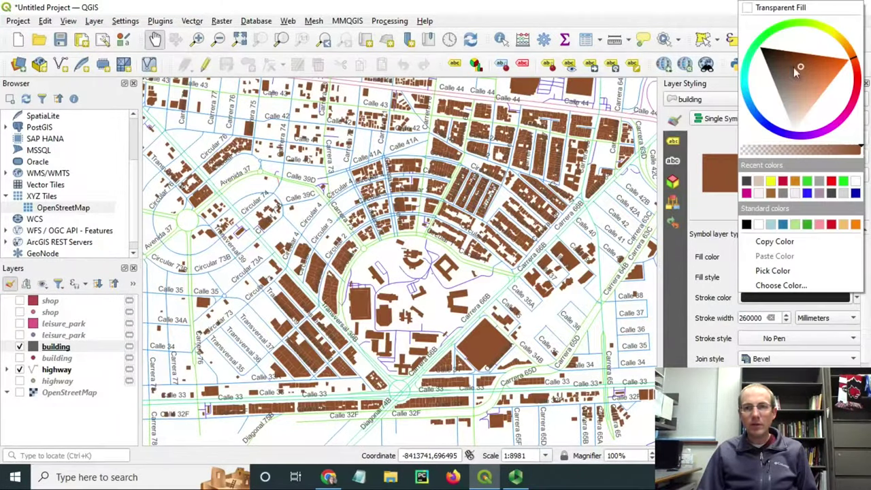
left_click_drag(799, 66, 801, 110)
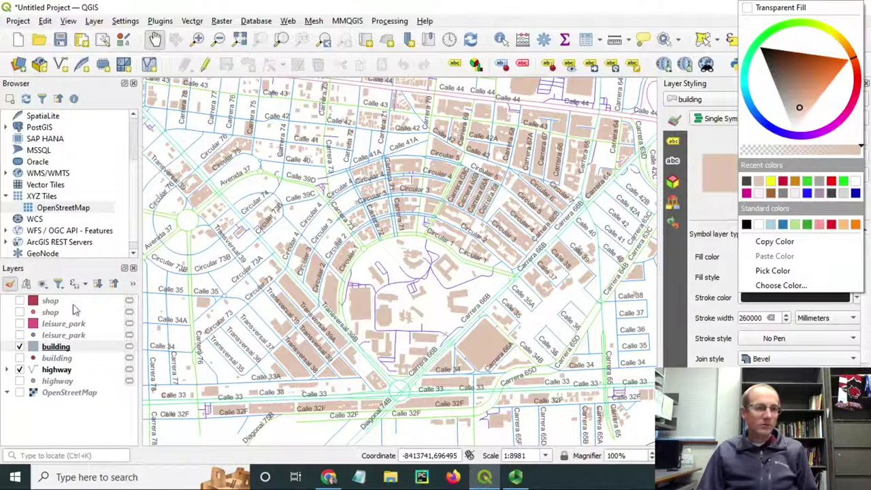
left_click(20, 324)
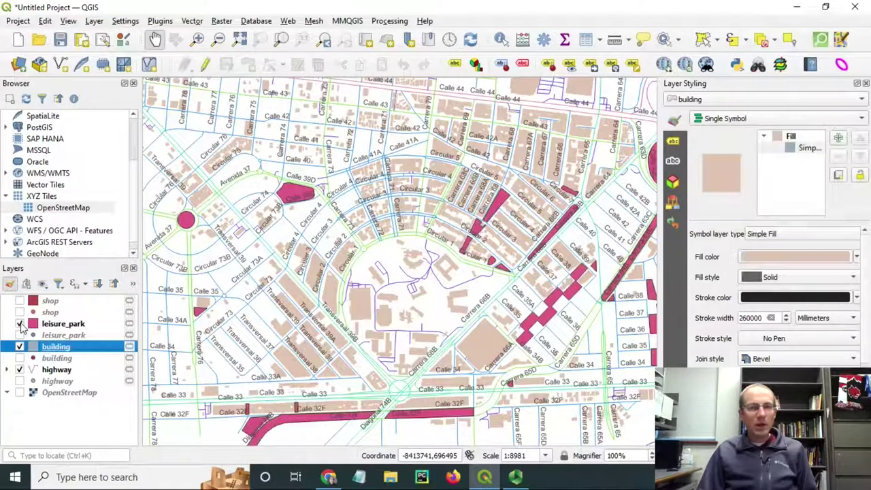
Give leisure_park the light green fill swatch and a green Simple Fill stroke colour.
left_click(63, 326)
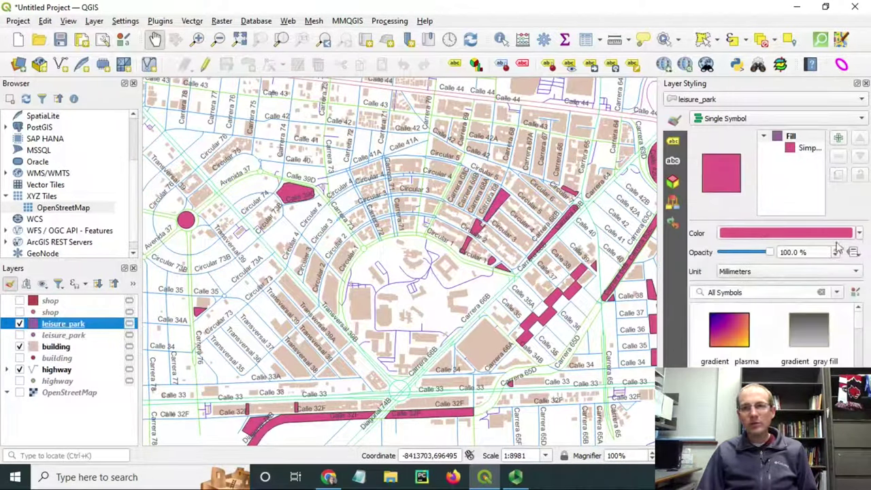
left_click(860, 234)
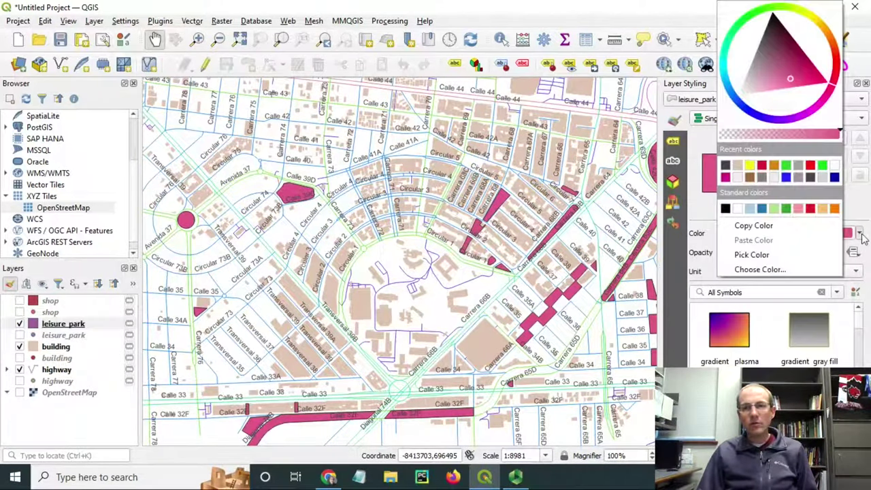
left_click(773, 208)
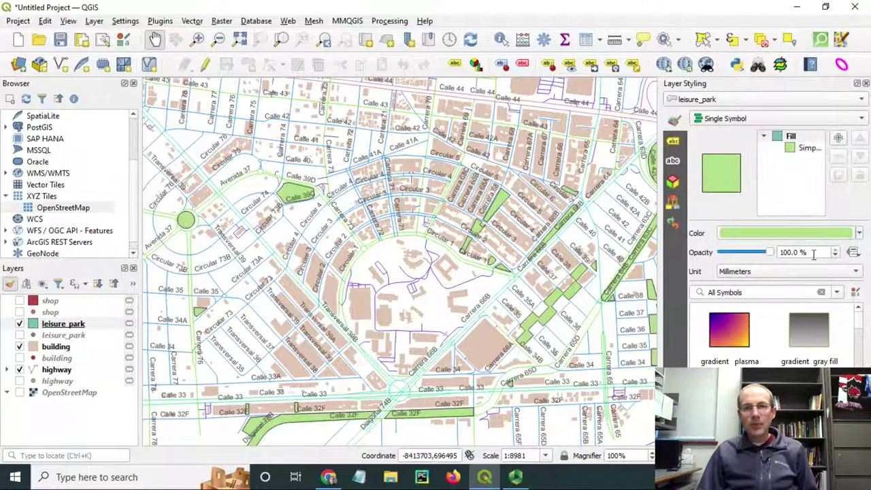
left_click(805, 150)
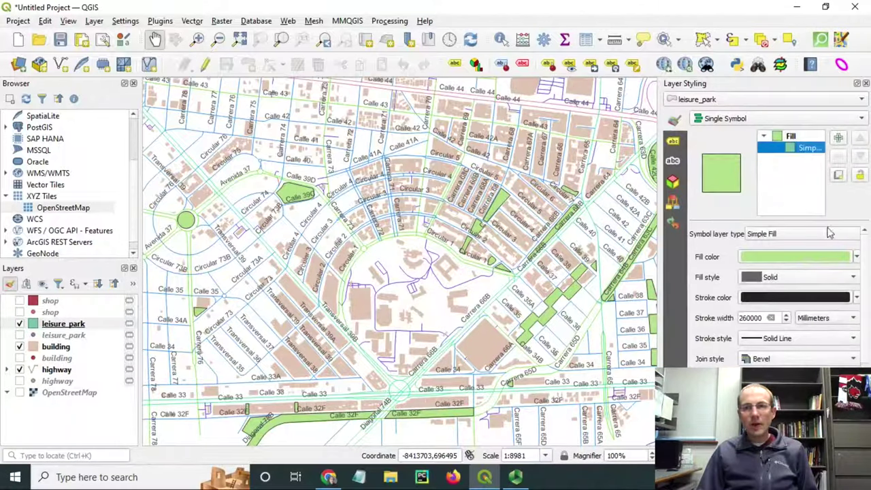
left_click(857, 298)
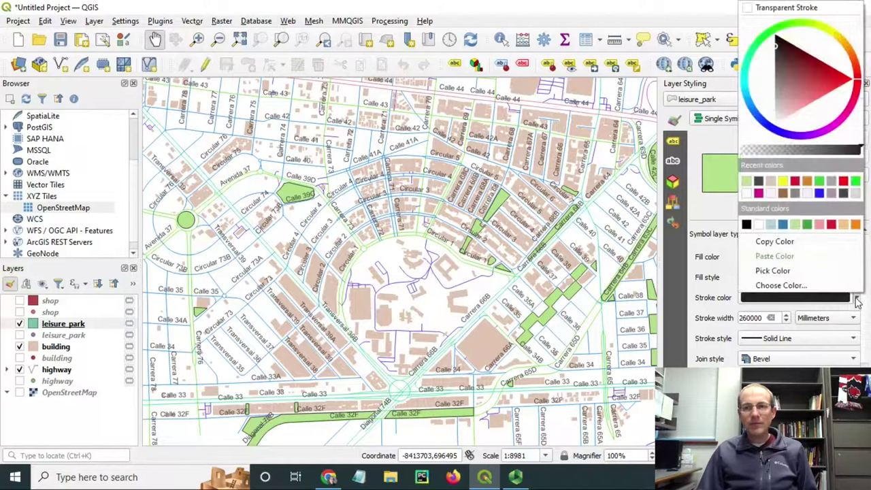
left_click(806, 225)
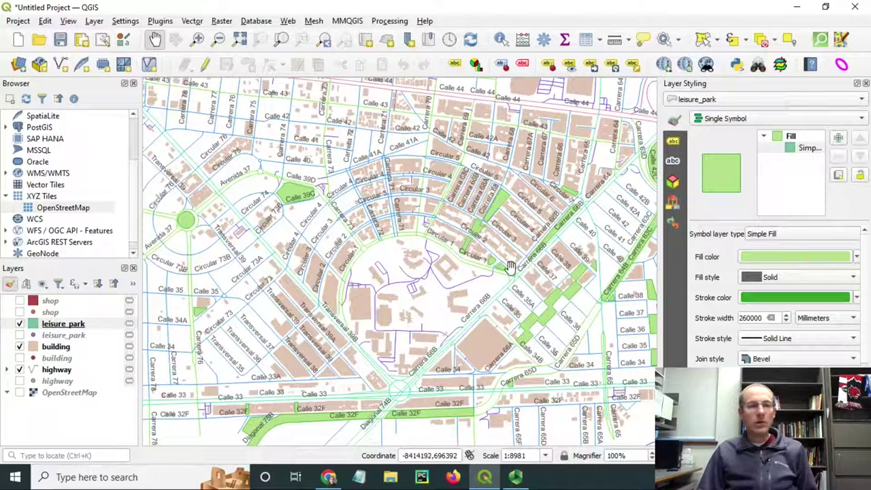
Turn on the shop point and polygon layers, then select the shop point layer for styling.
left_click(19, 312)
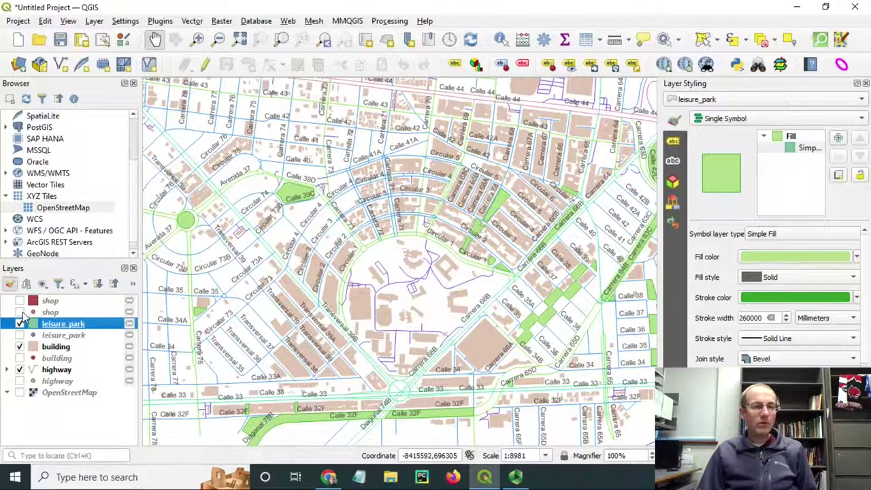
left_click(20, 301)
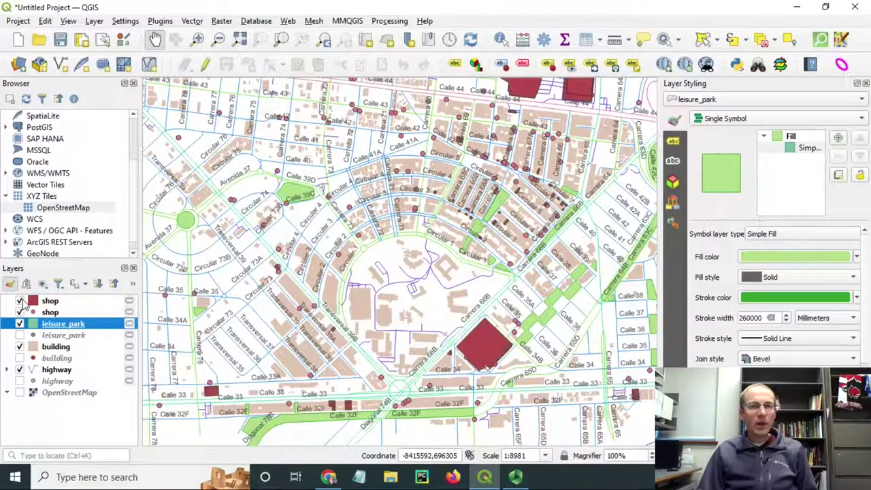
left_click(57, 303)
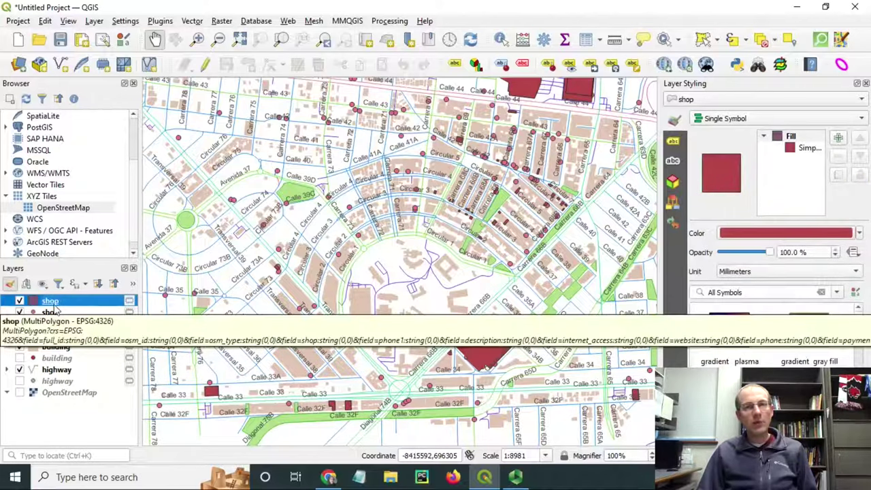
left_click(51, 312)
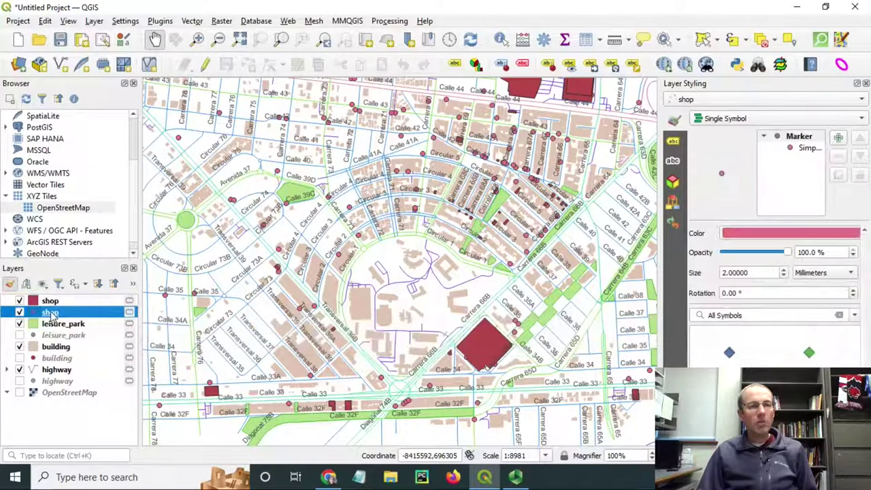